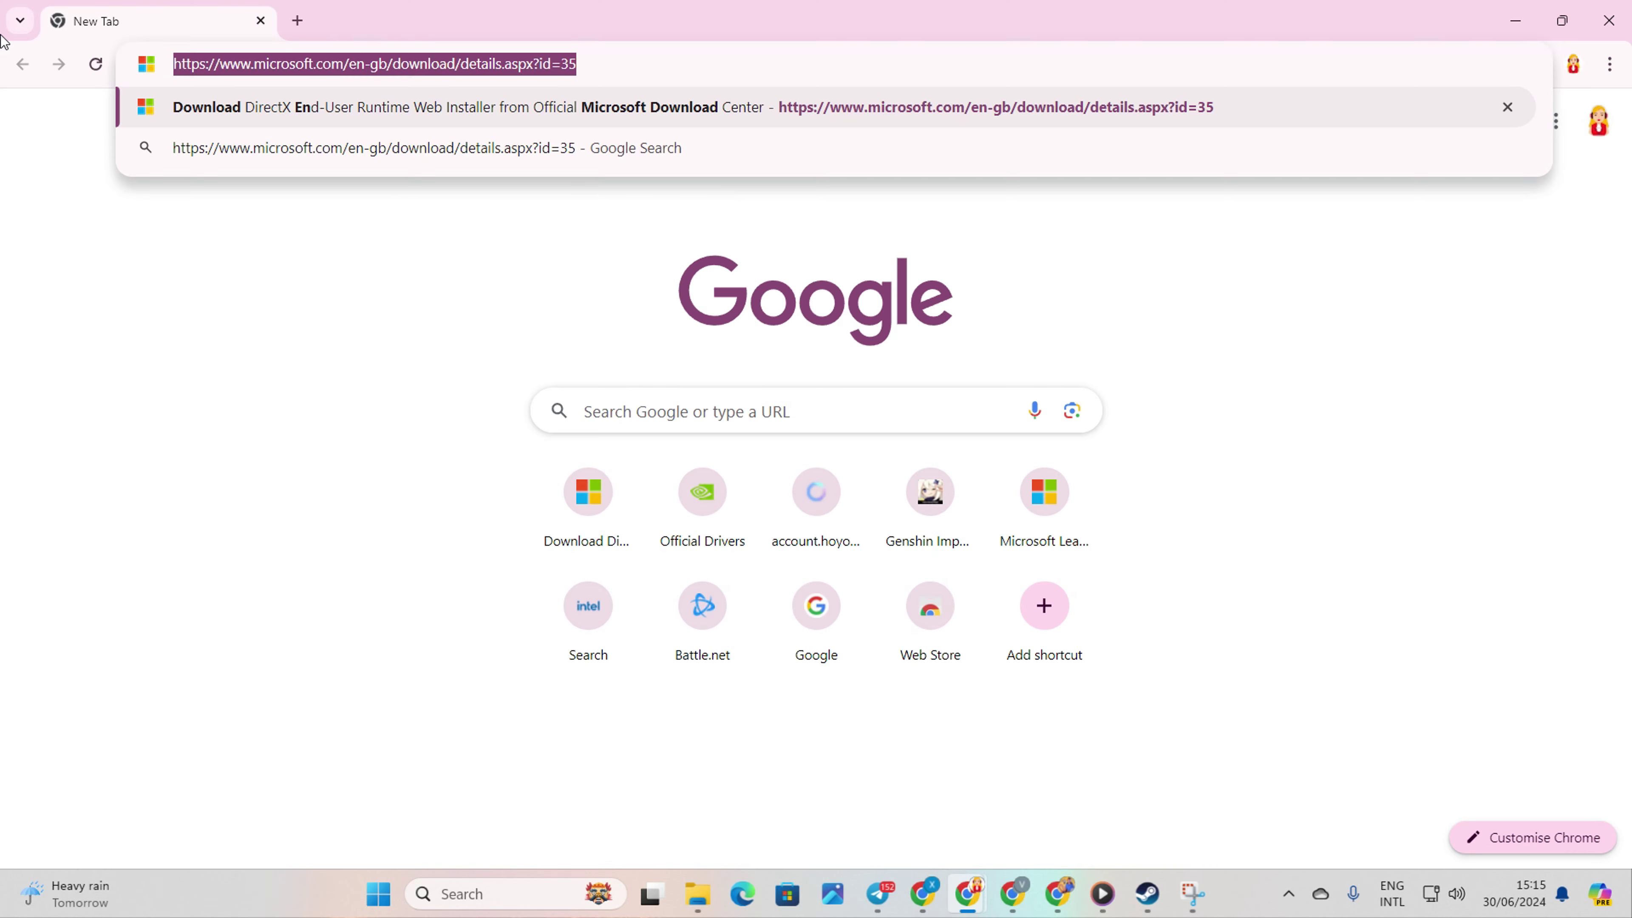
Download the English DirectX End-User Runtime Web Installer from Microsoft's download page and complete its setup with the licence agreement accepted.
key("Return")
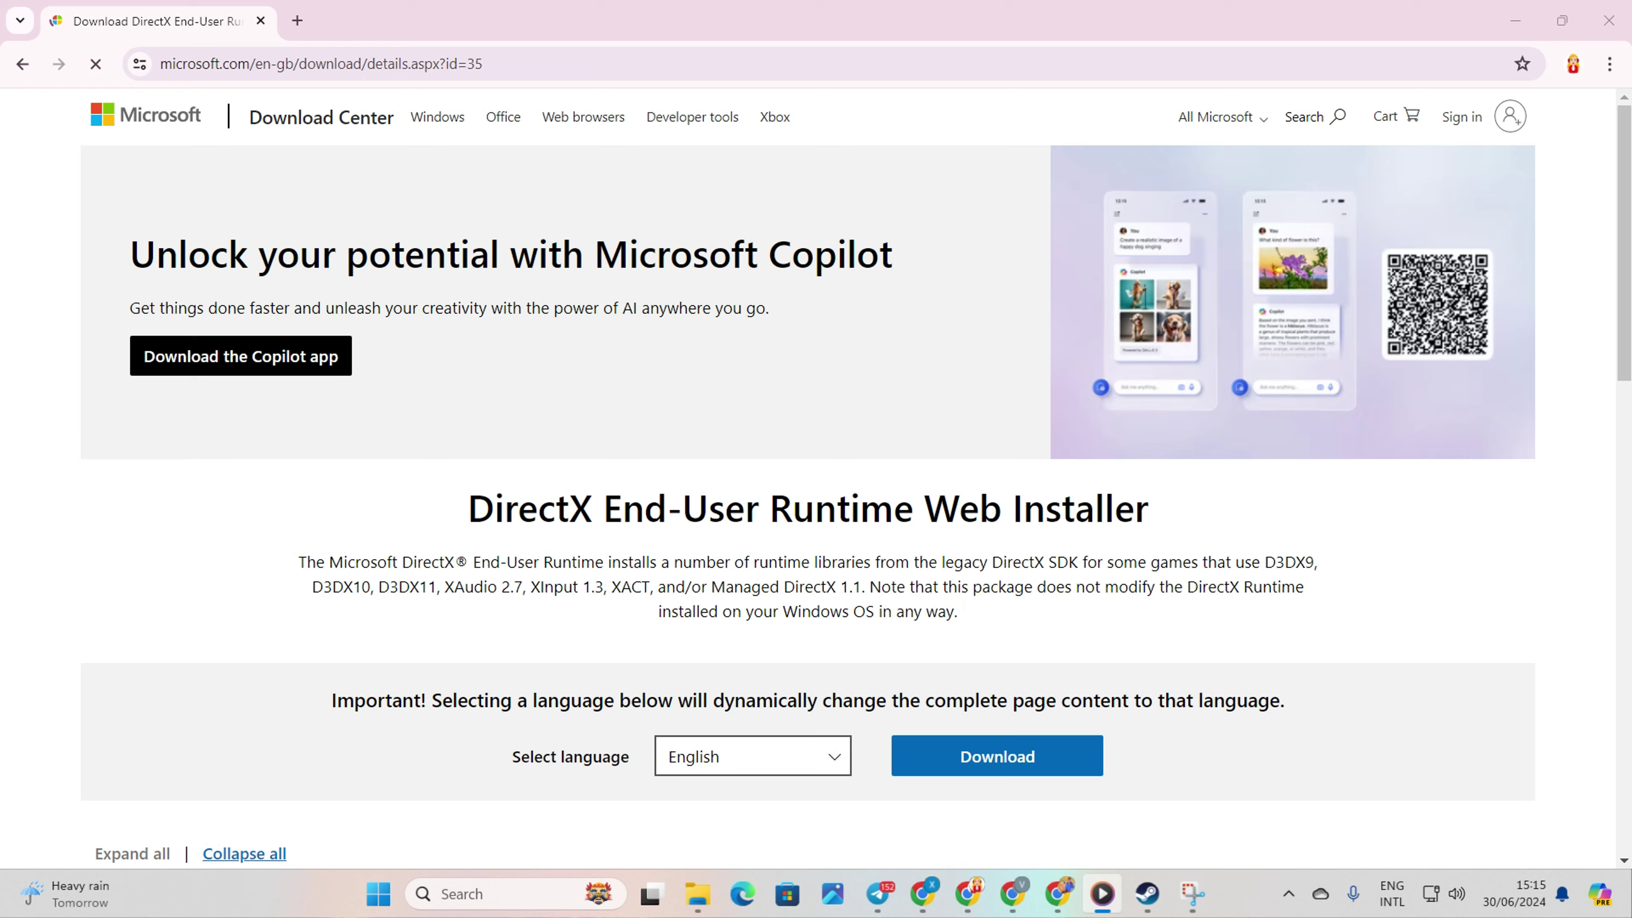
scroll(947, 528, "down", 5)
left_click(719, 350)
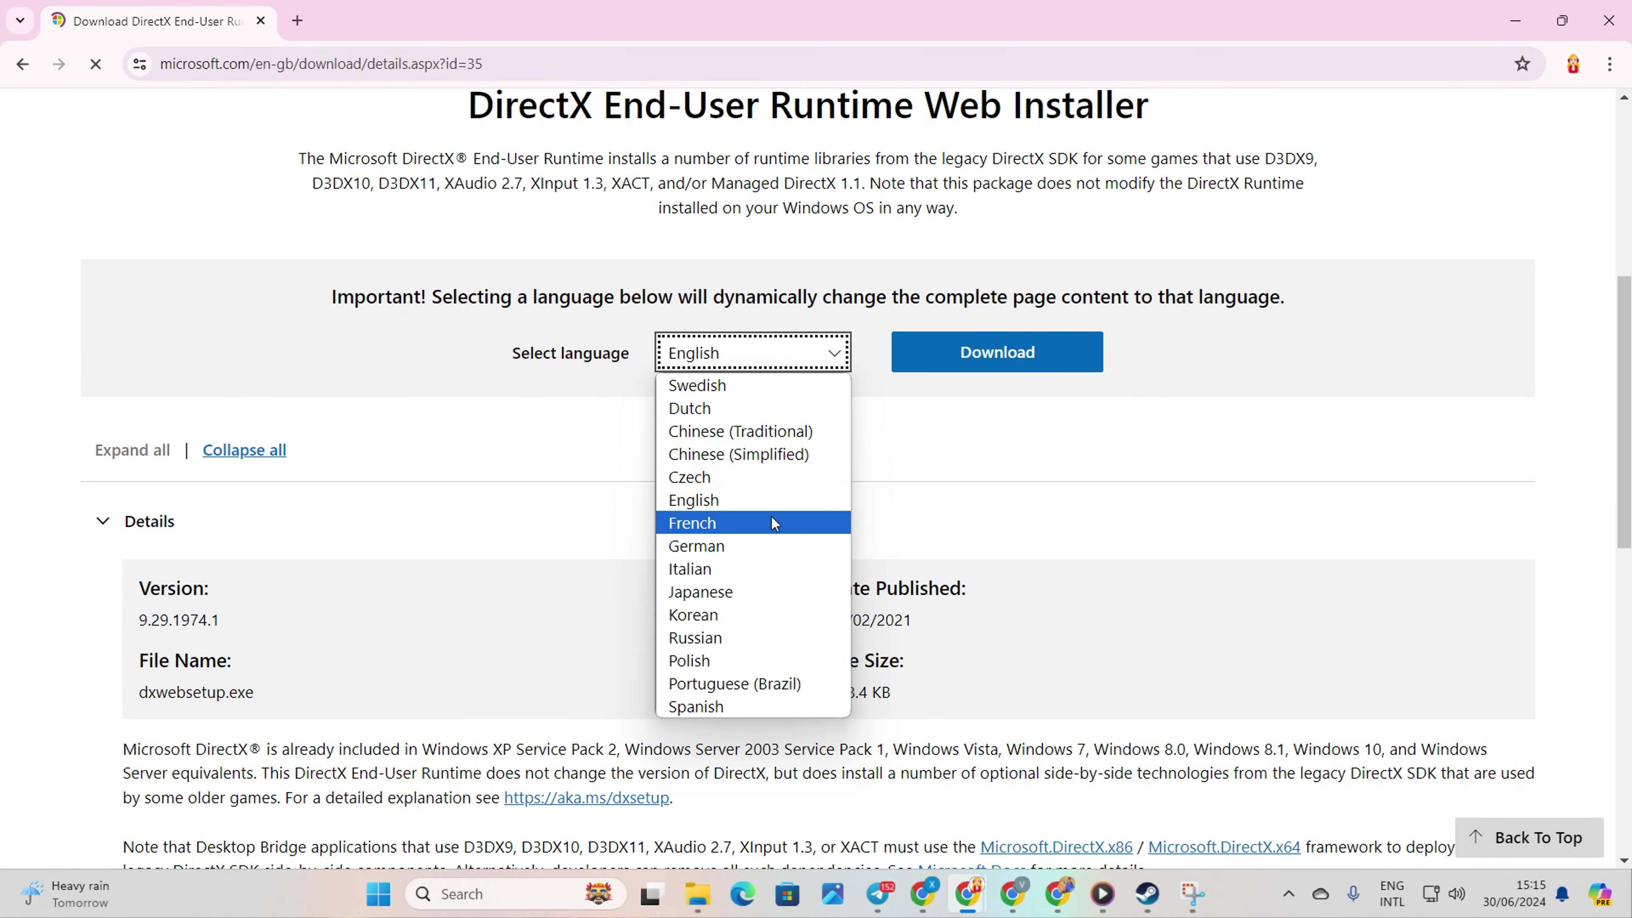
left_click(736, 500)
left_click(1020, 342)
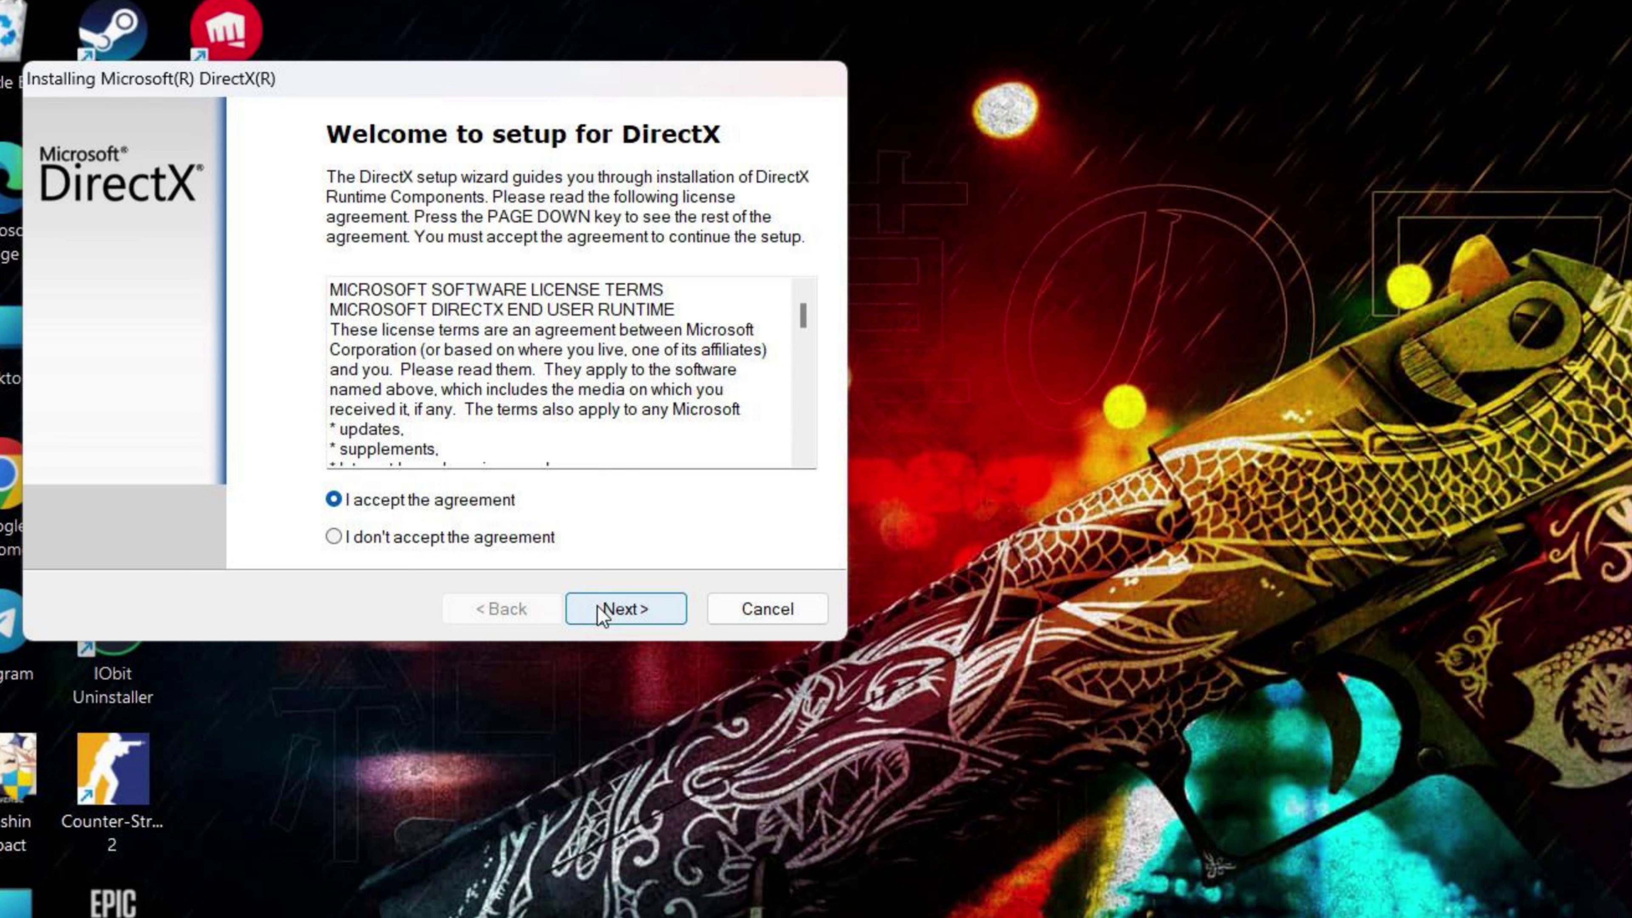
left_click(600, 611)
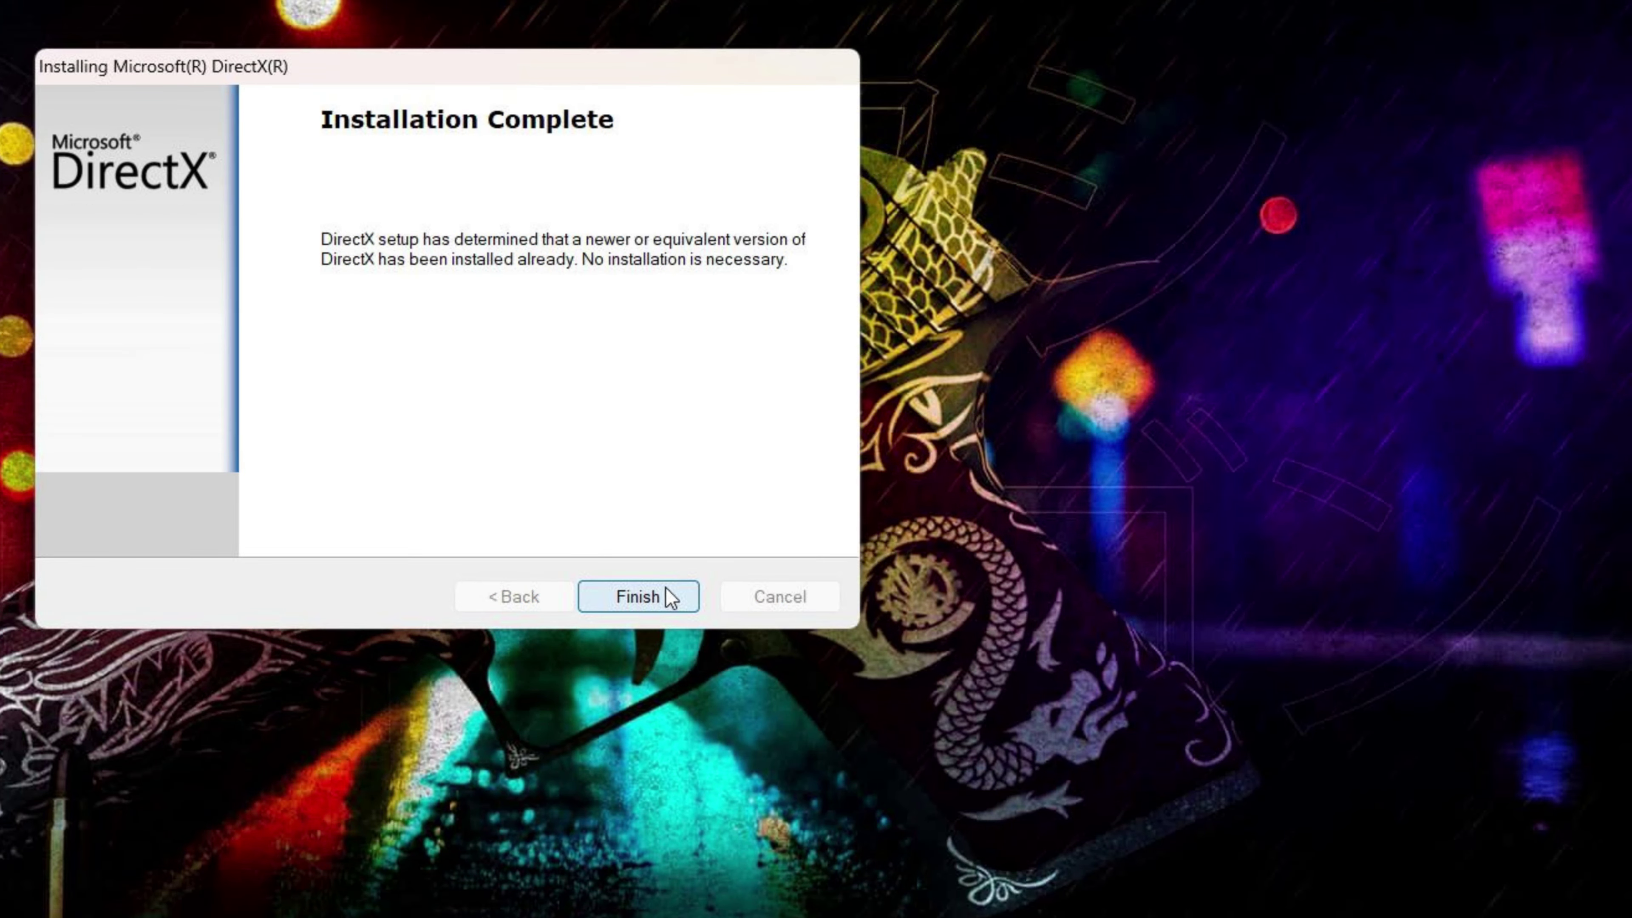
left_click(666, 590)
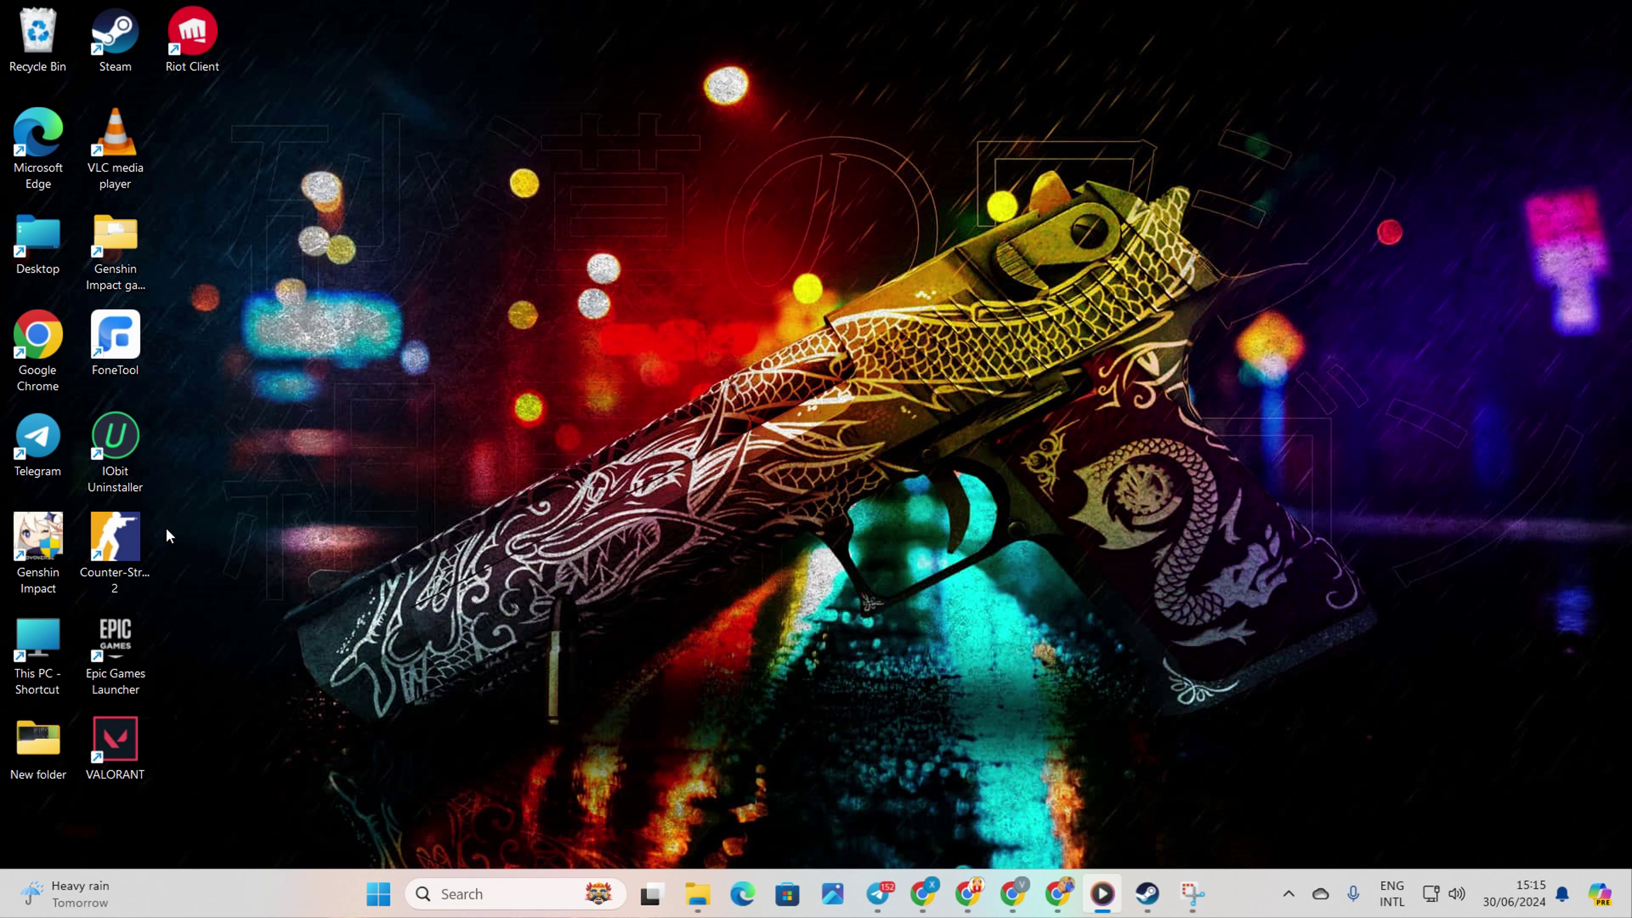
Switch to Steam and verify the integrity of Counter-Strike 2's installed game files, closing its properties when done.
left_click(1147, 894)
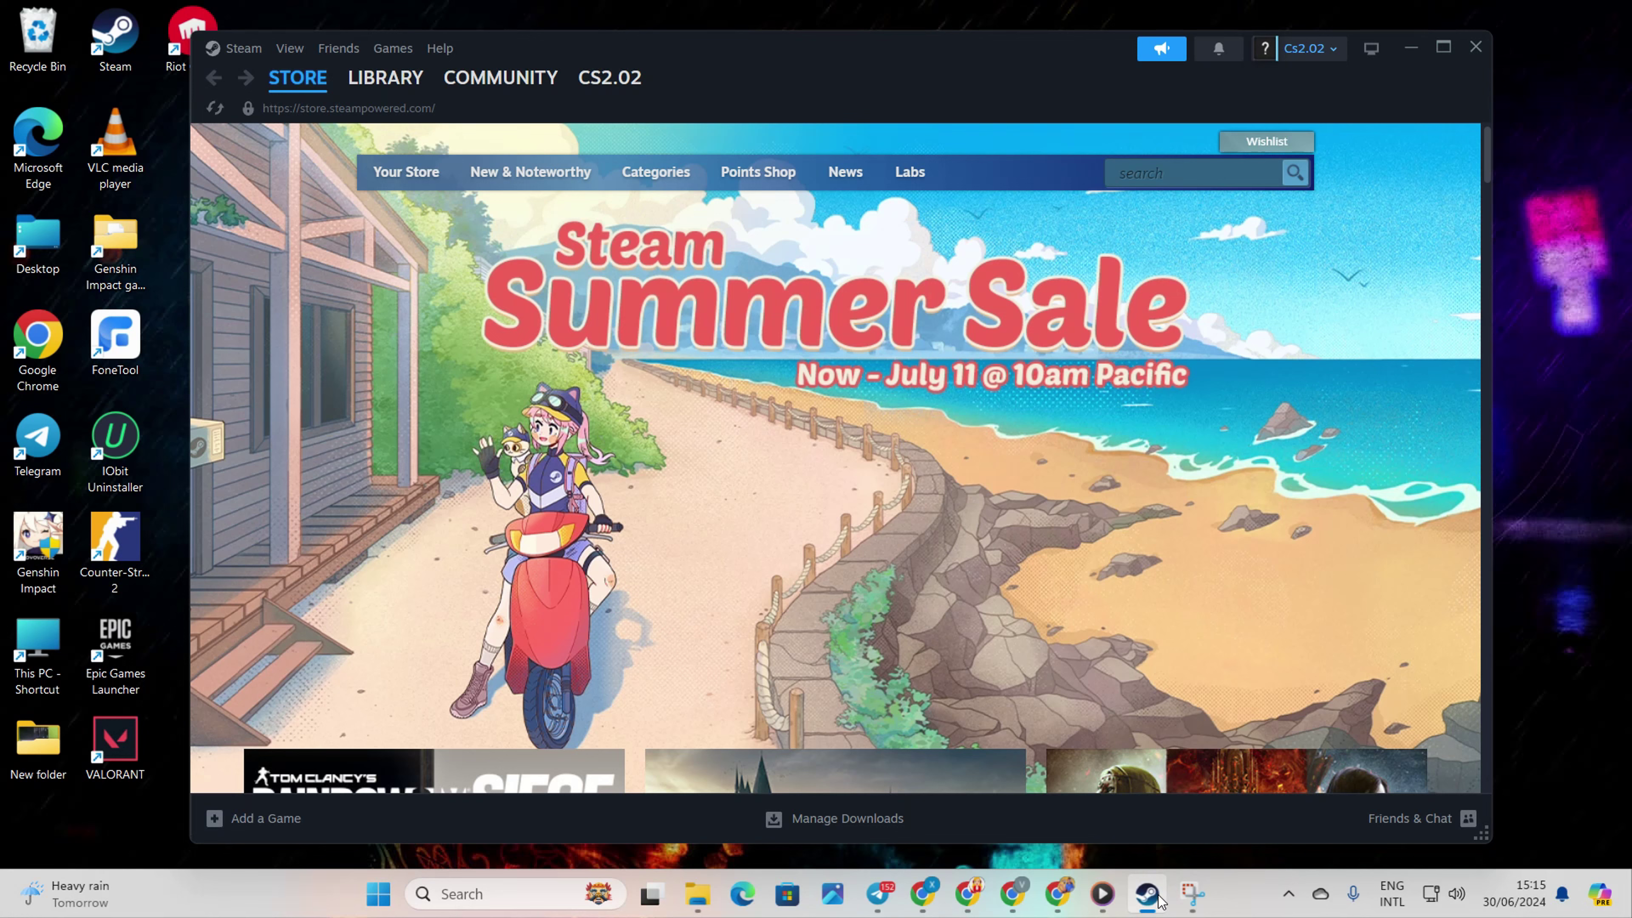
left_click(370, 79)
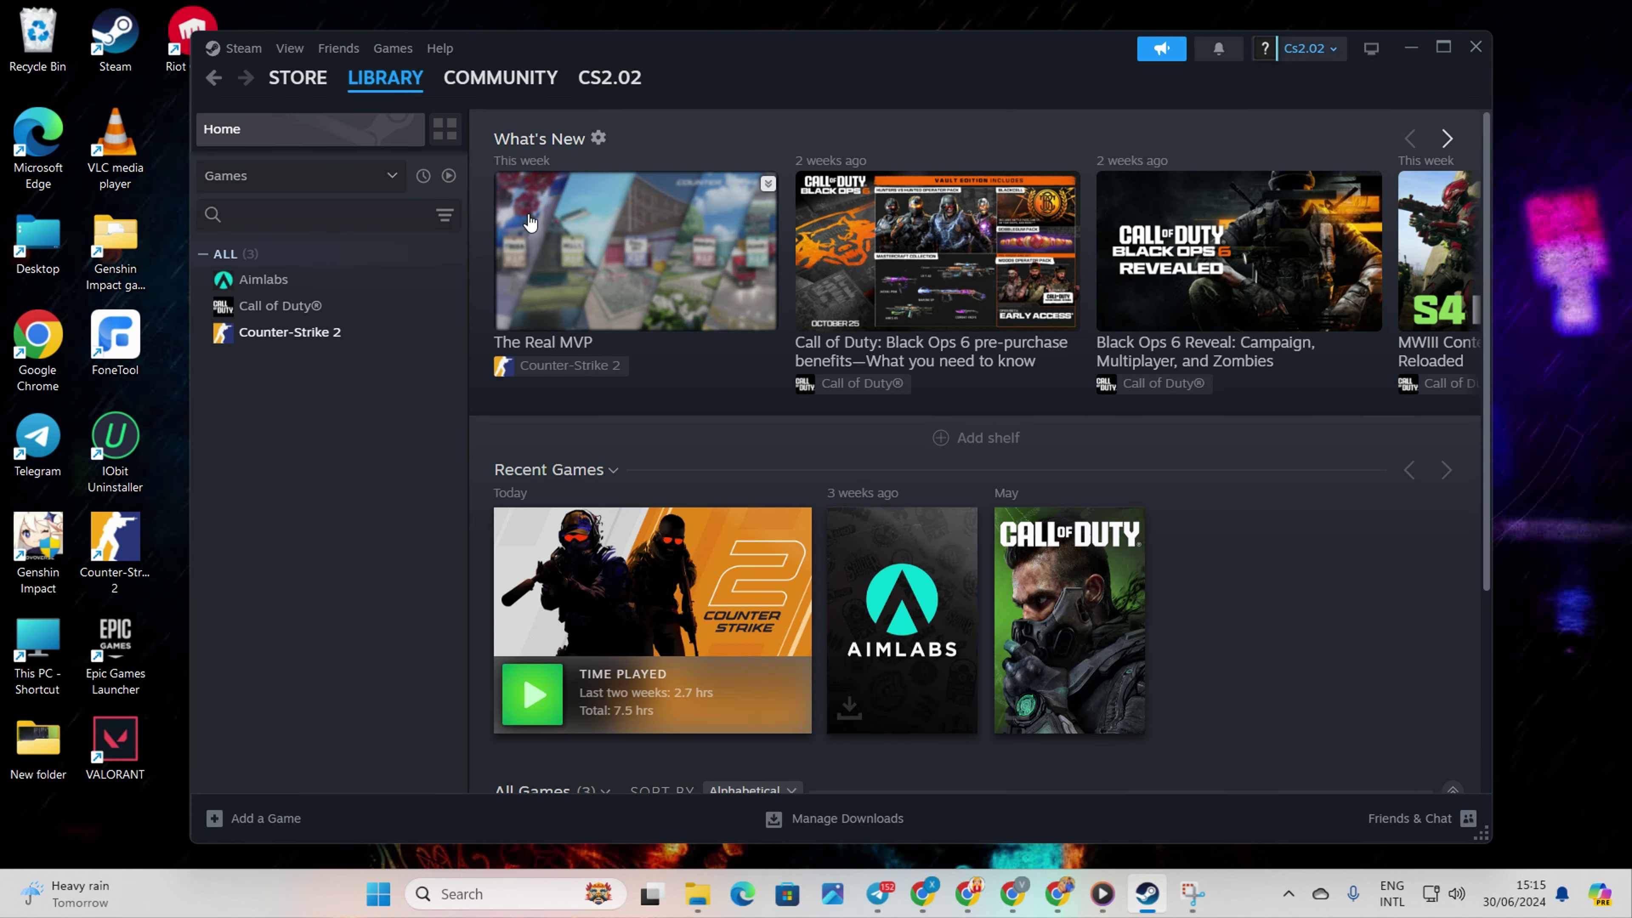
right_click(432, 328)
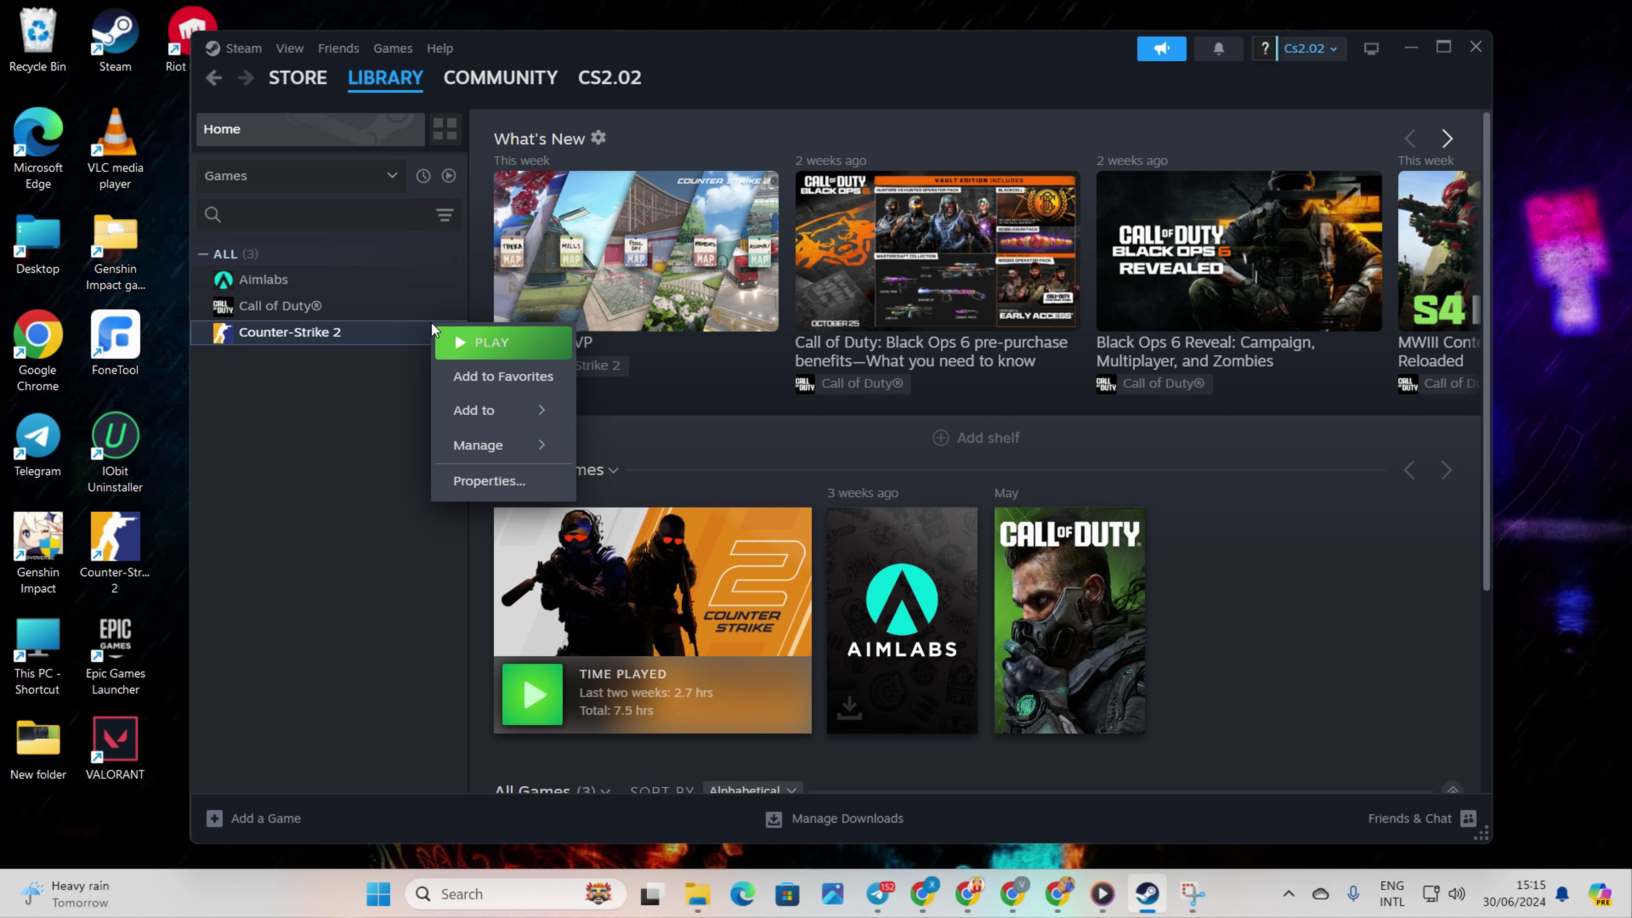
left_click(461, 480)
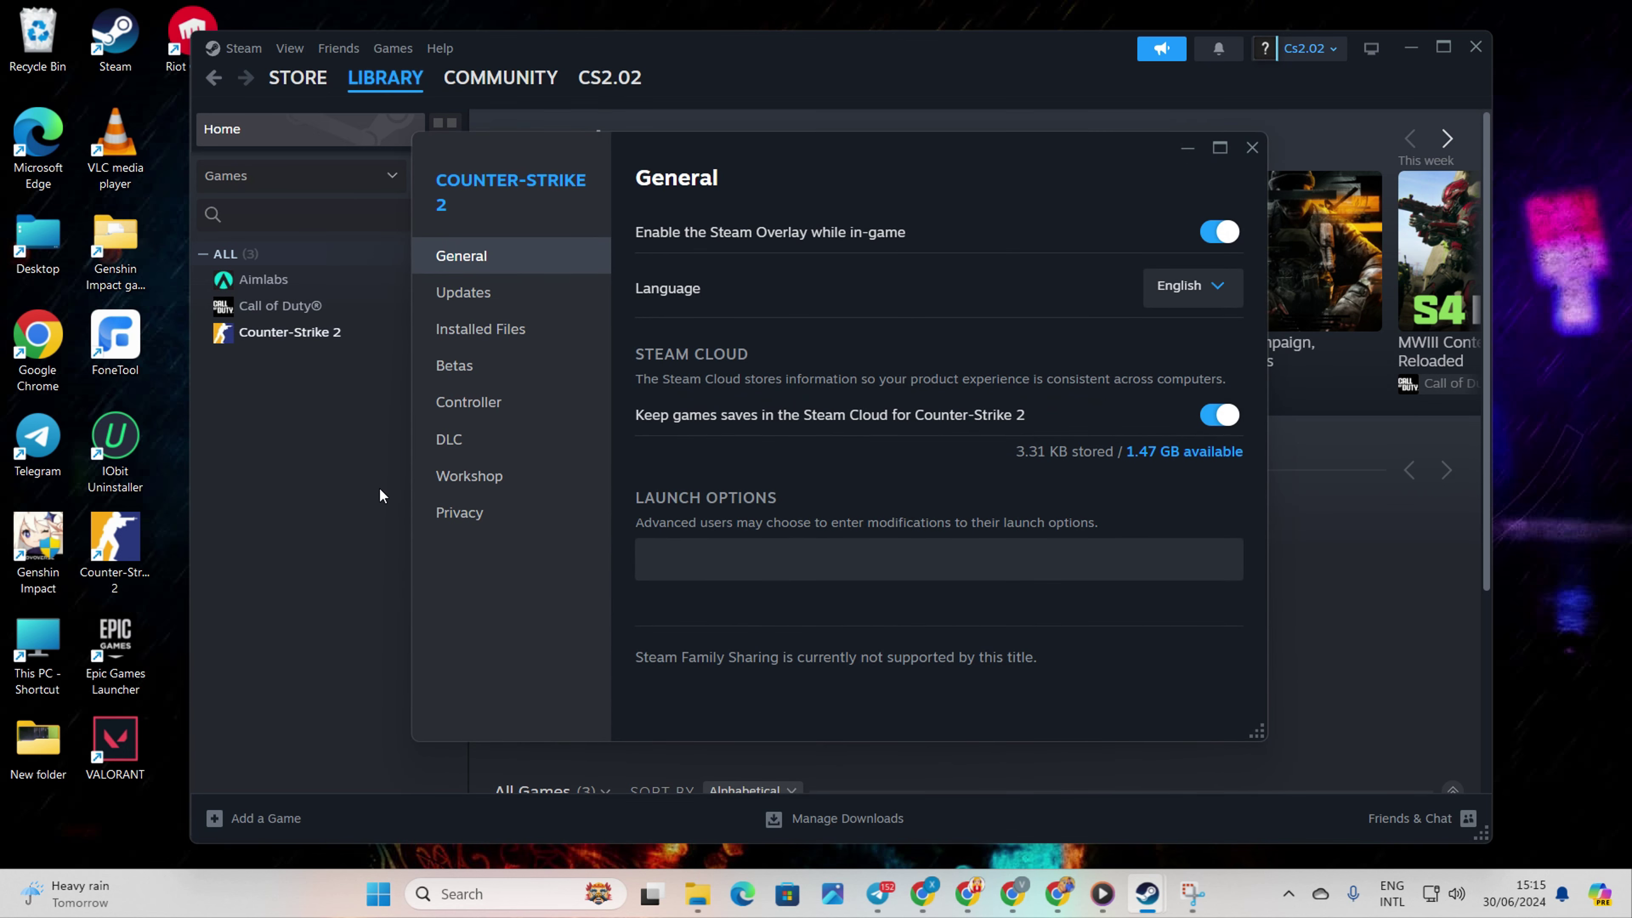
left_click(482, 329)
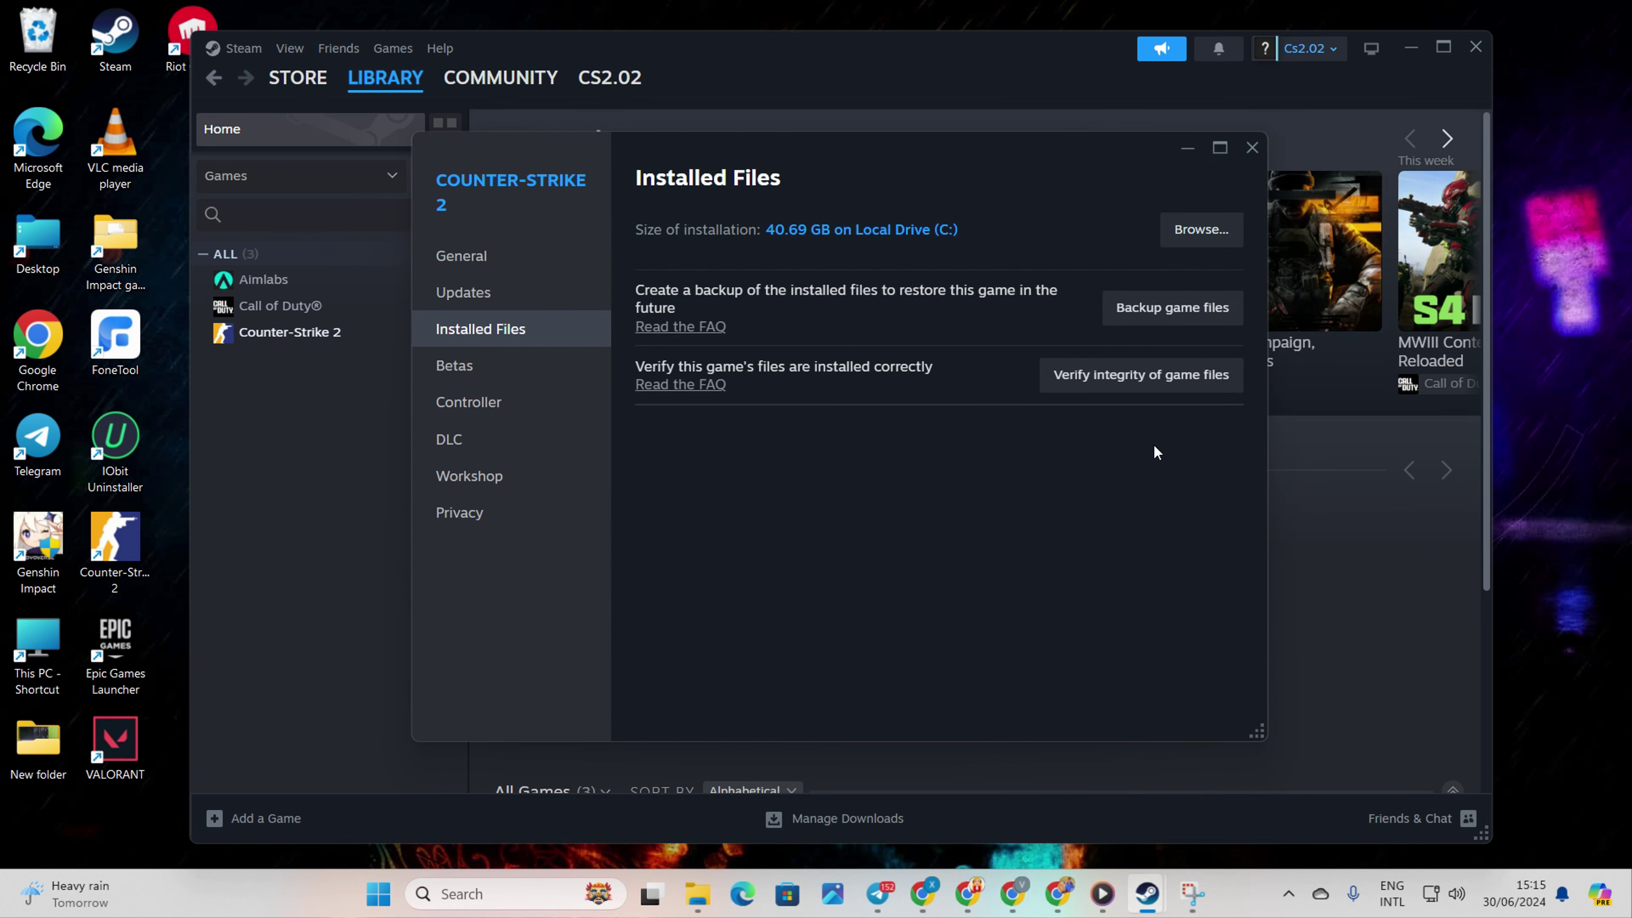
left_click(1134, 376)
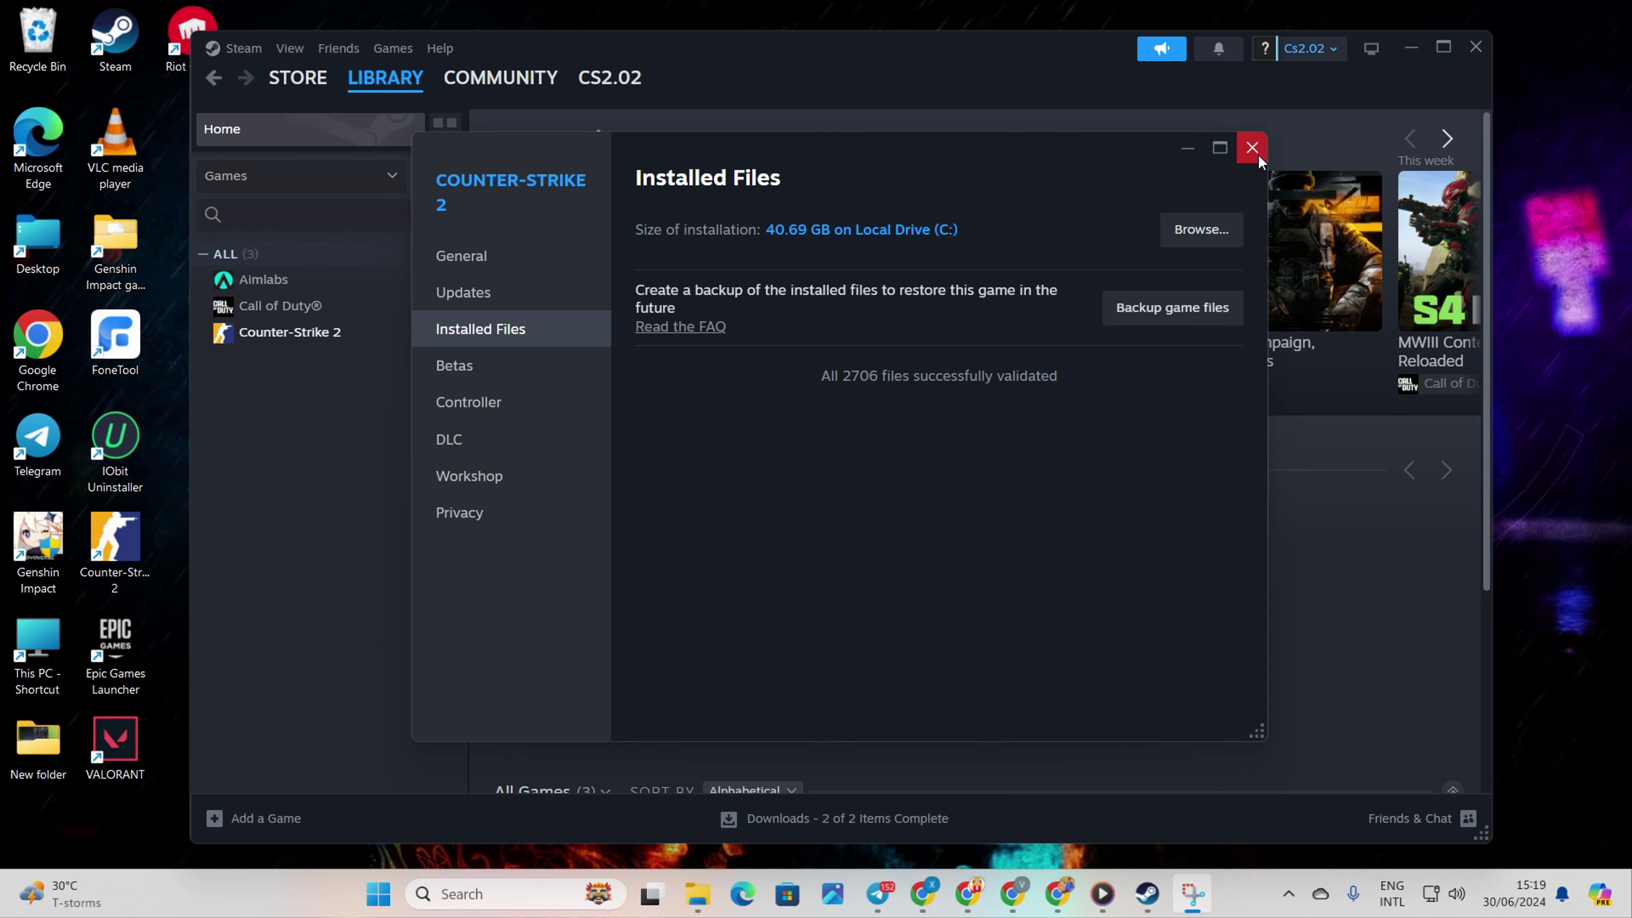
left_click(1251, 147)
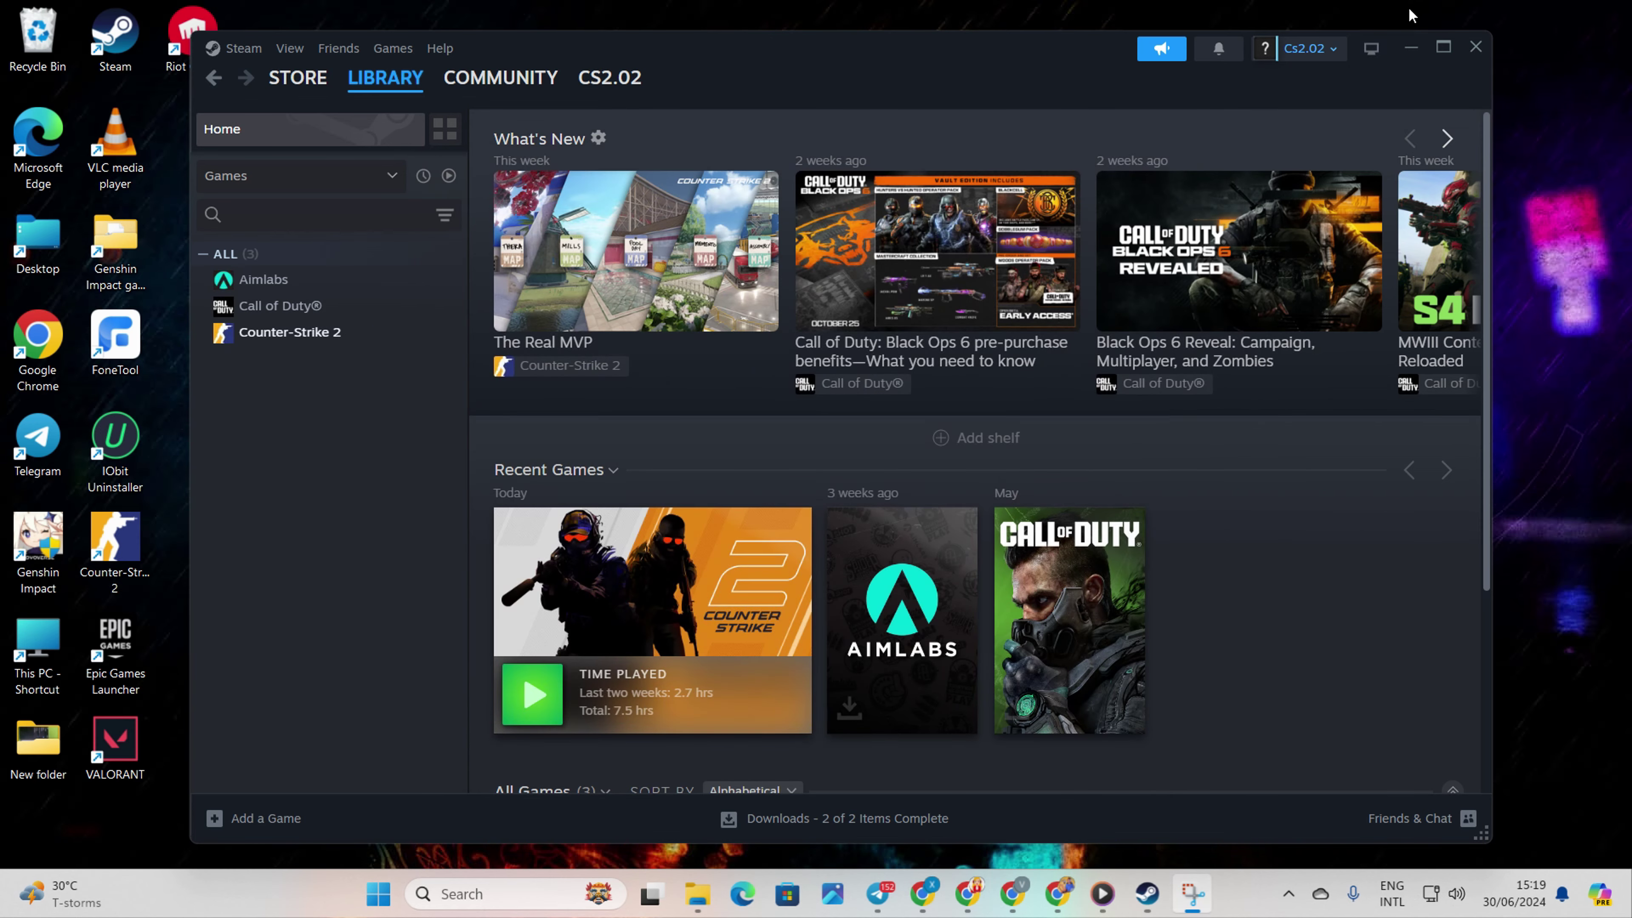
left_click(1411, 48)
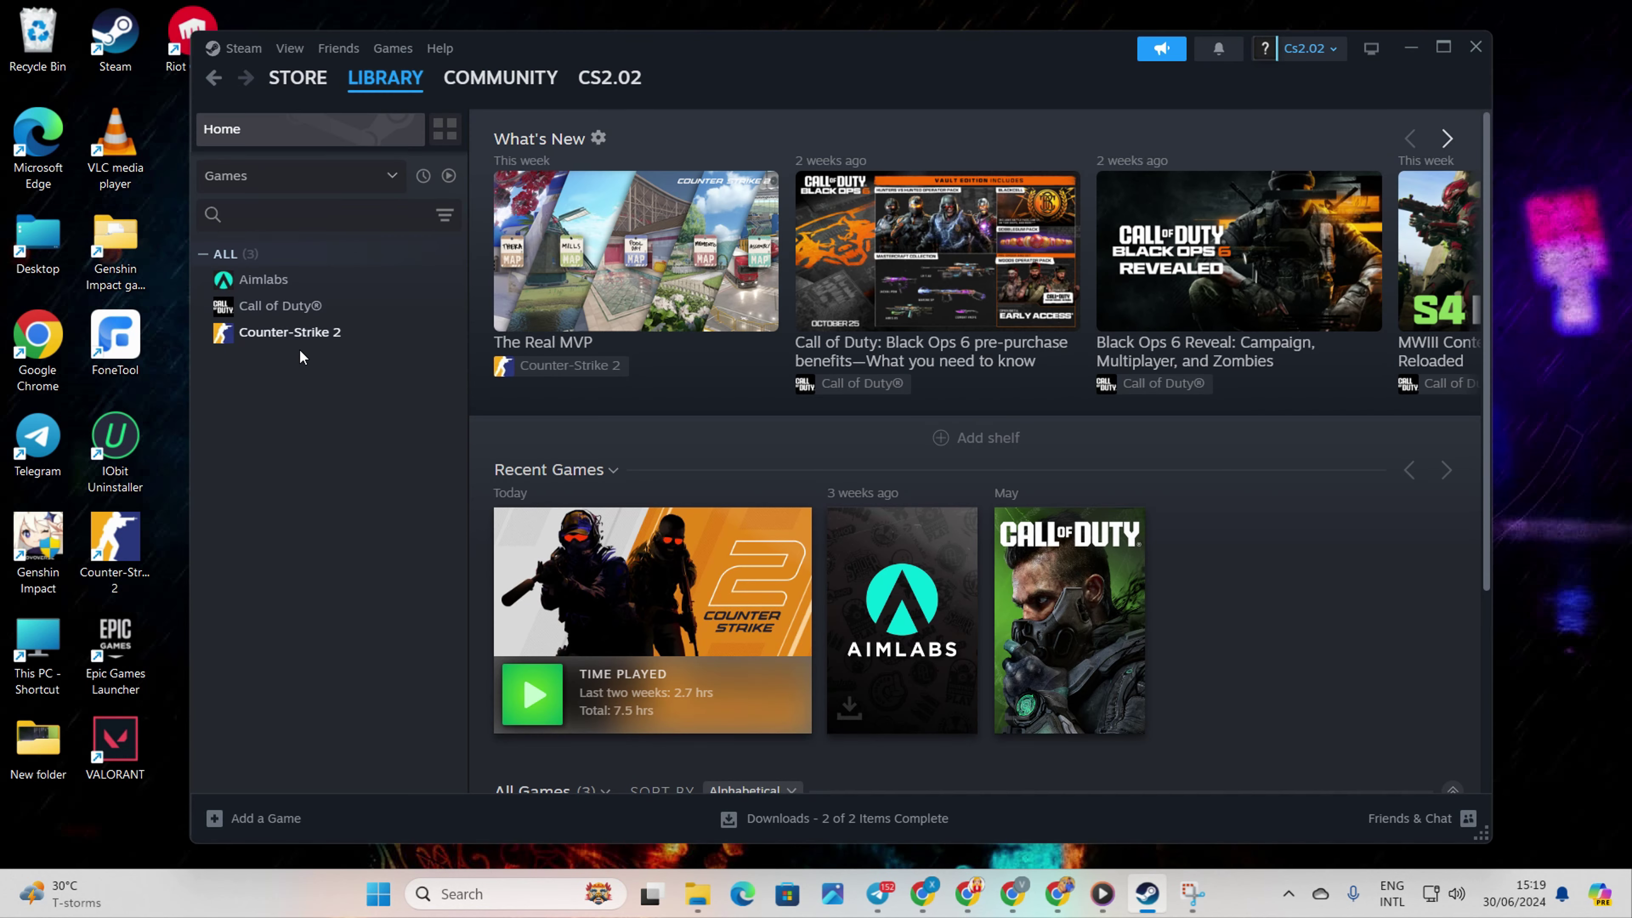
Browse Counter-Strike 2's local installation files from its Steam properties and open the game > bin > win64 folder.
right_click(305, 330)
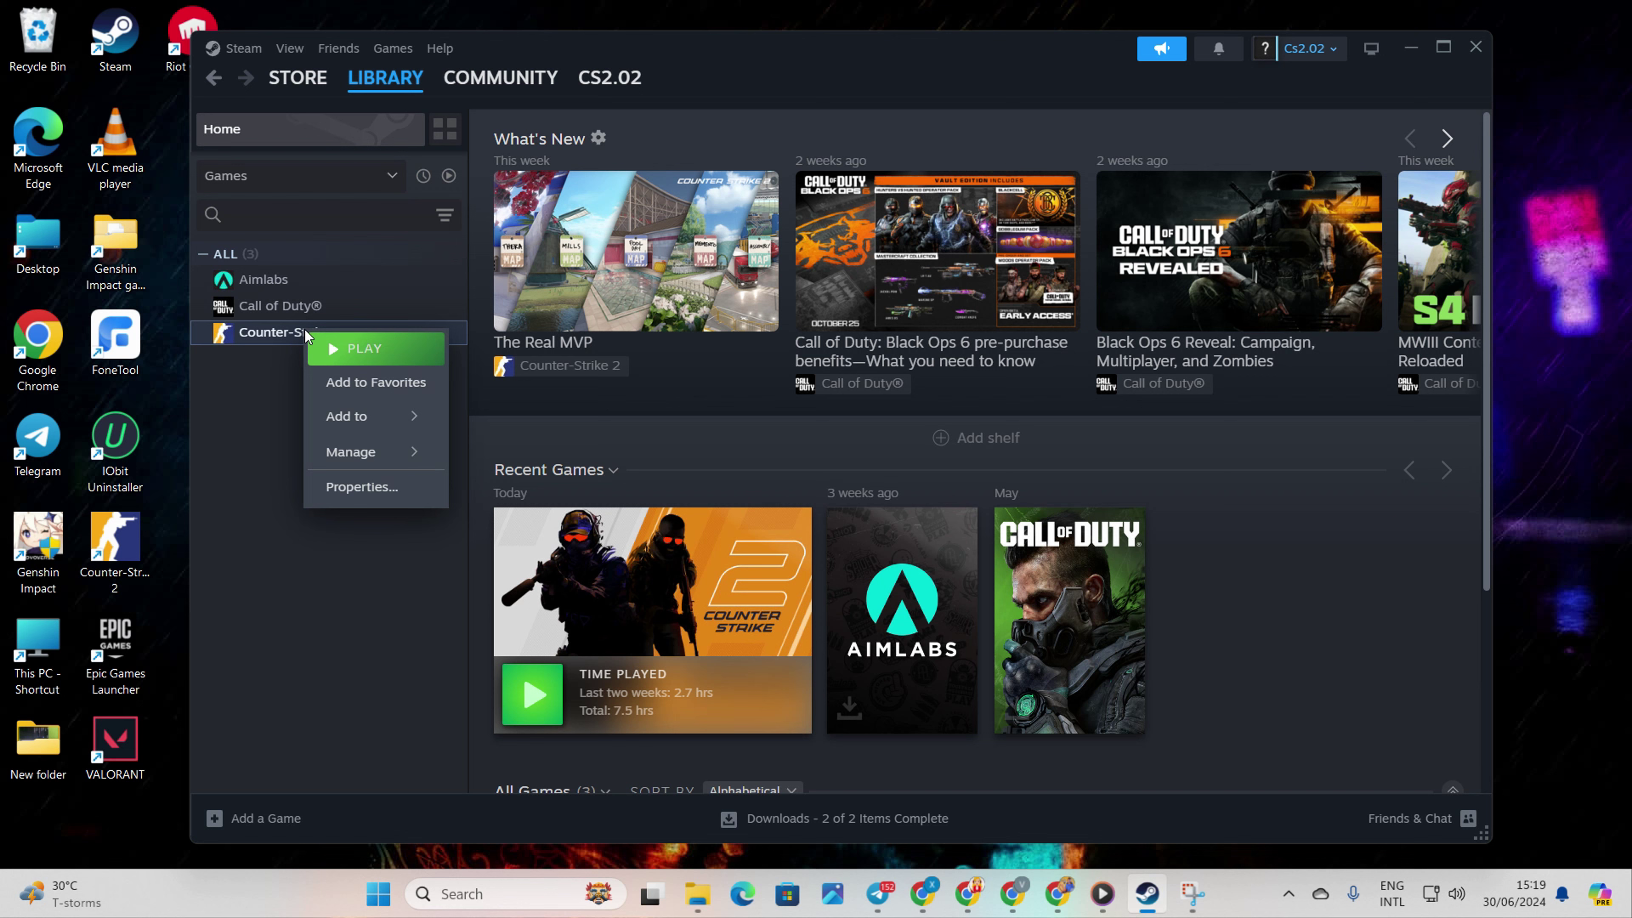
left_click(360, 487)
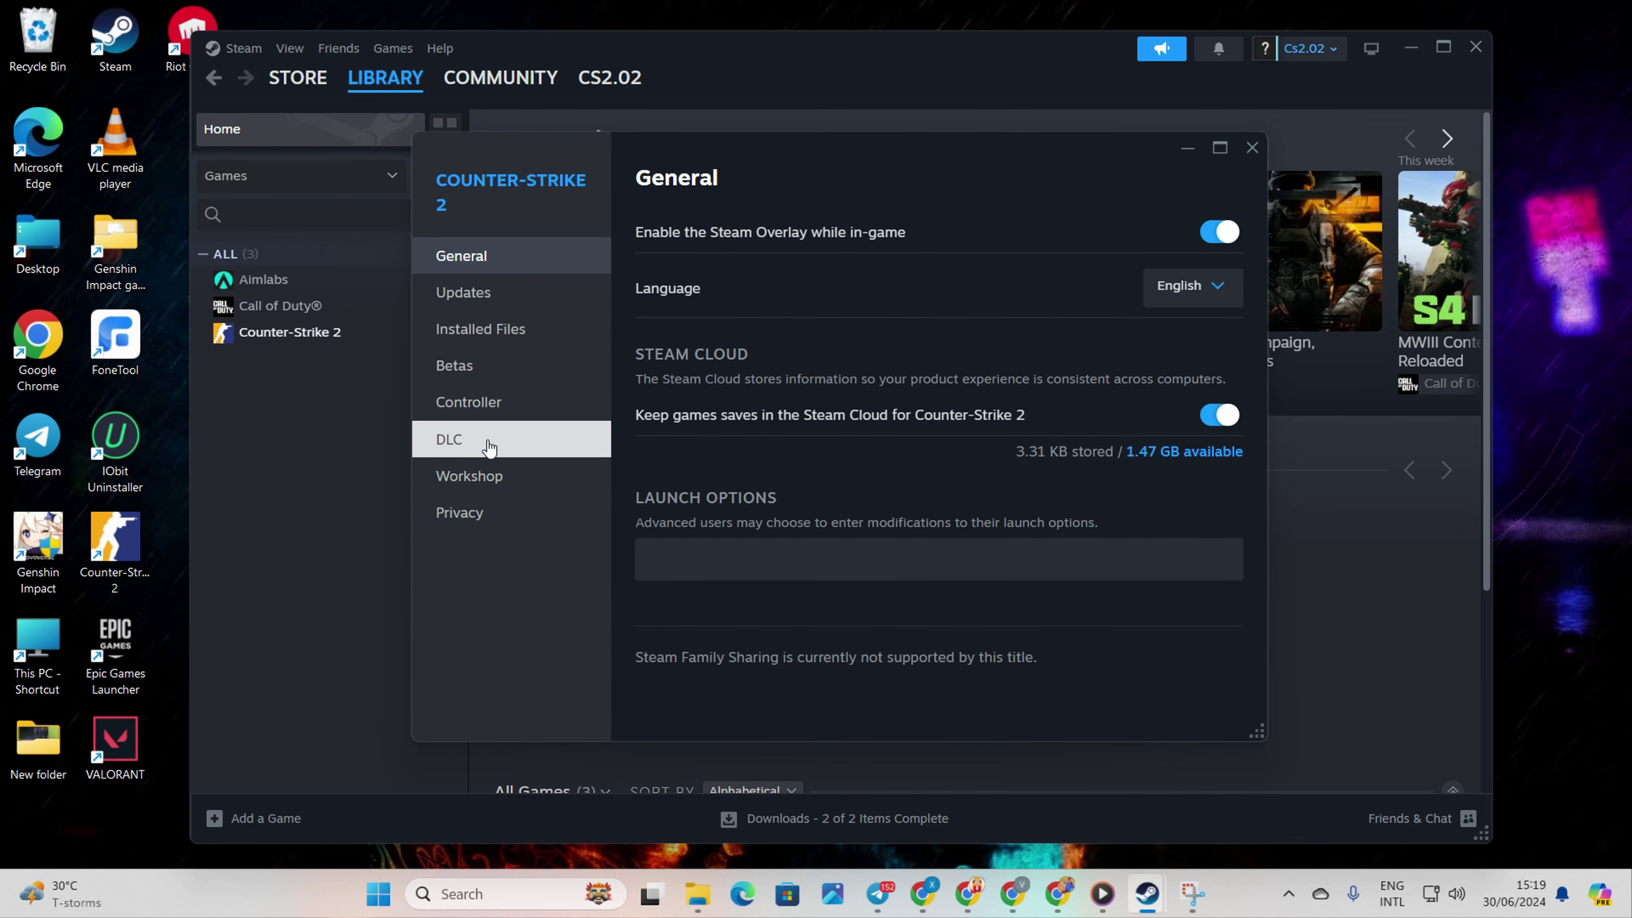
left_click(485, 335)
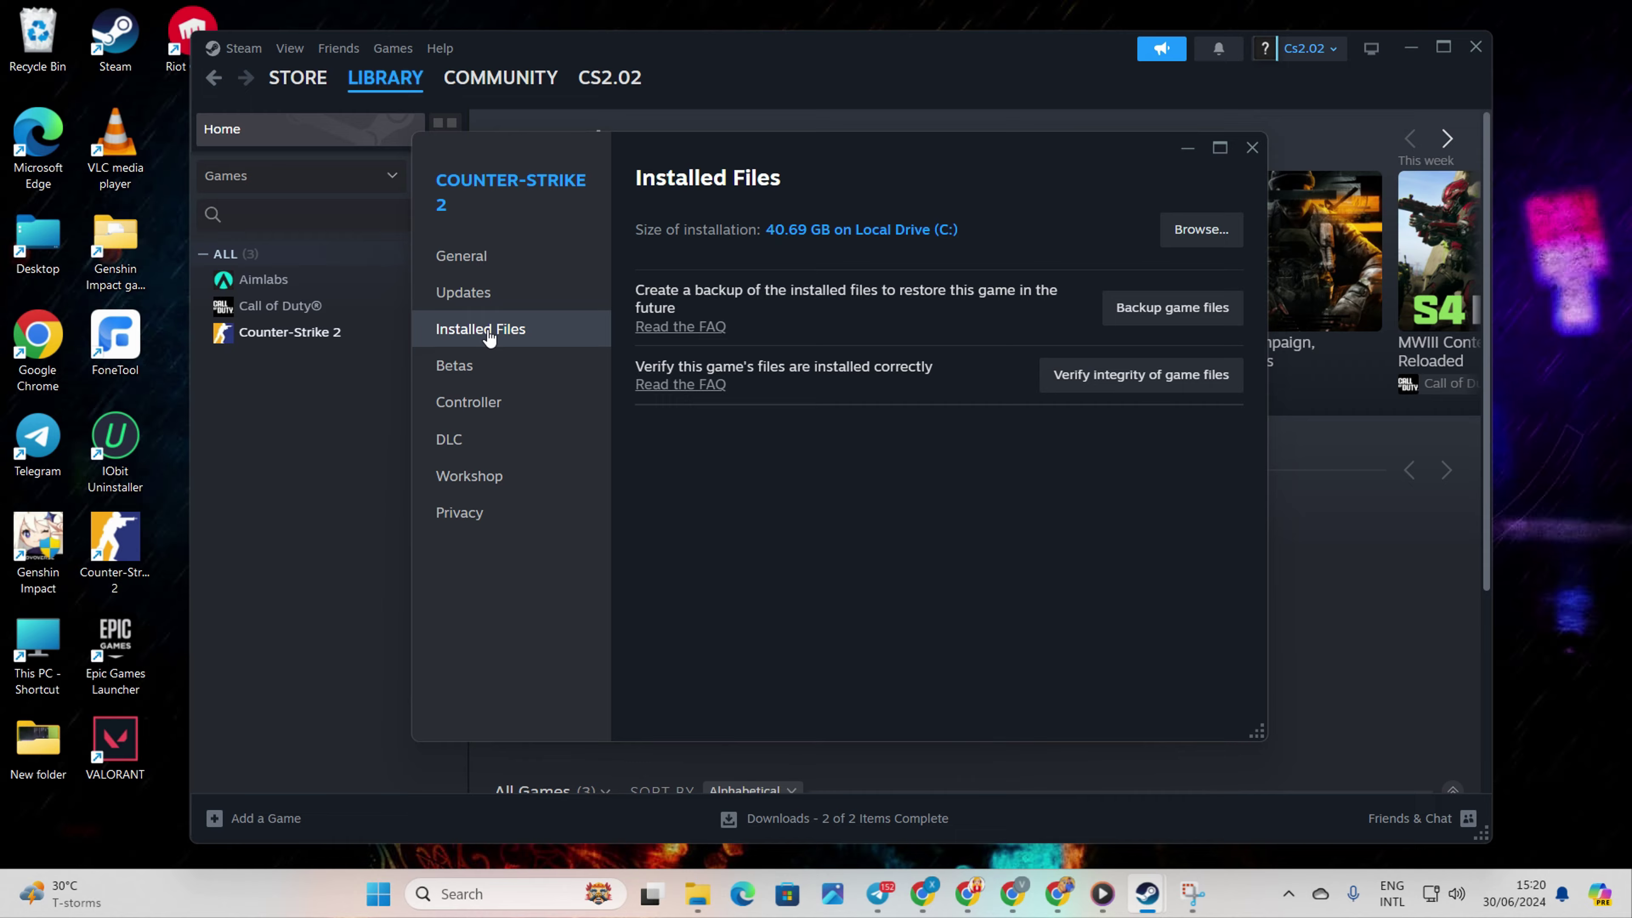
left_click(1201, 230)
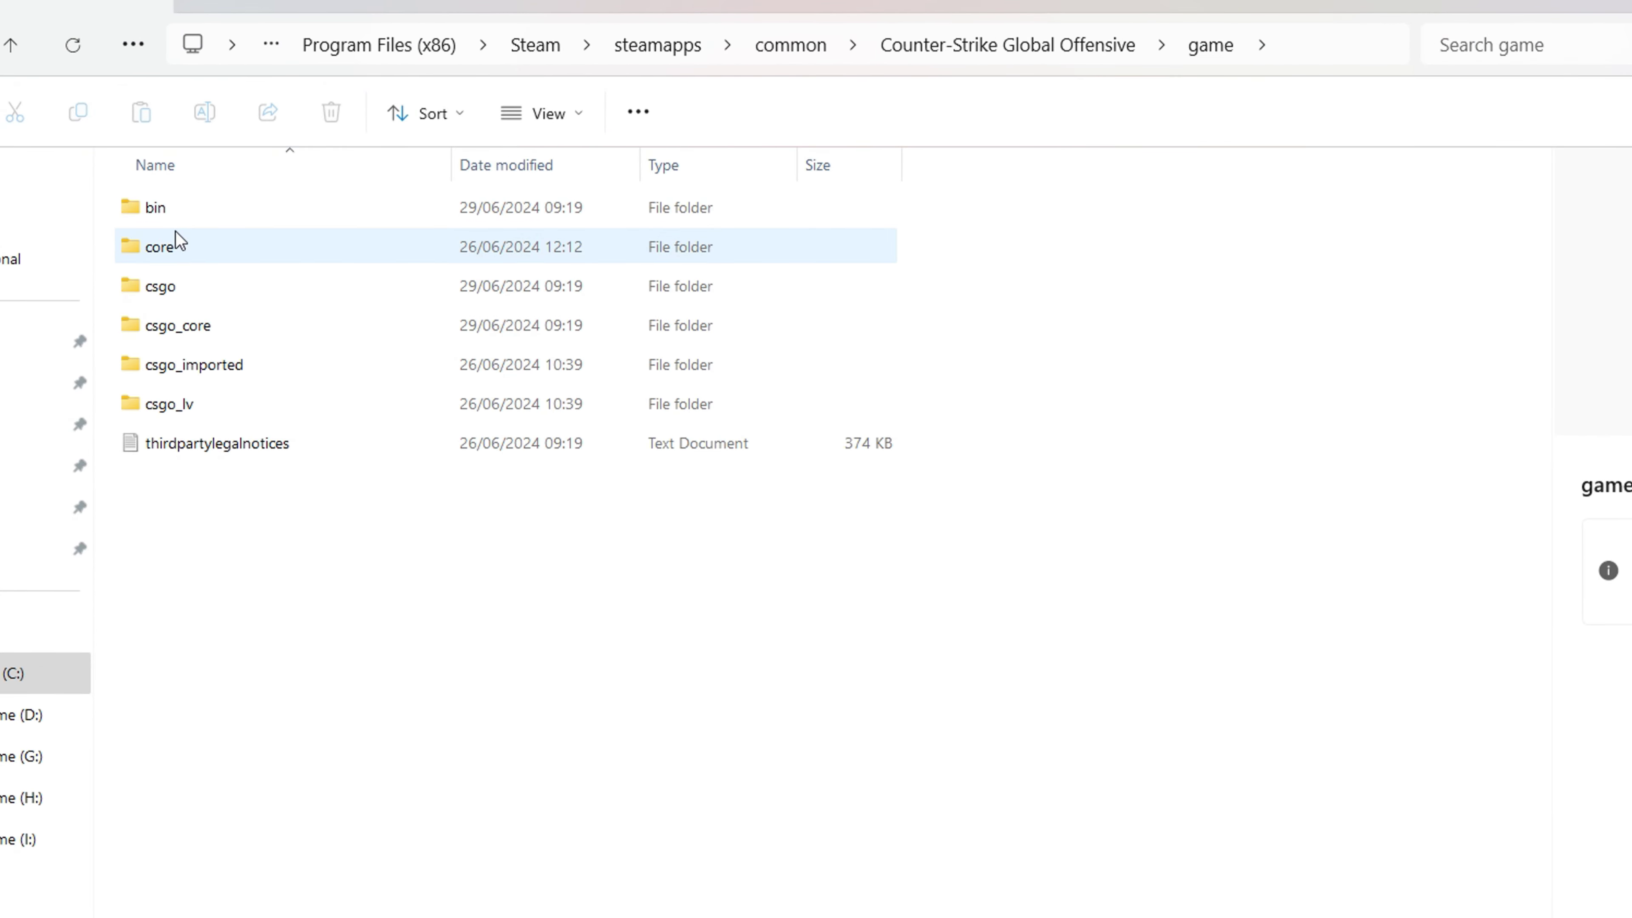
double_click(176, 222)
double_click(176, 222)
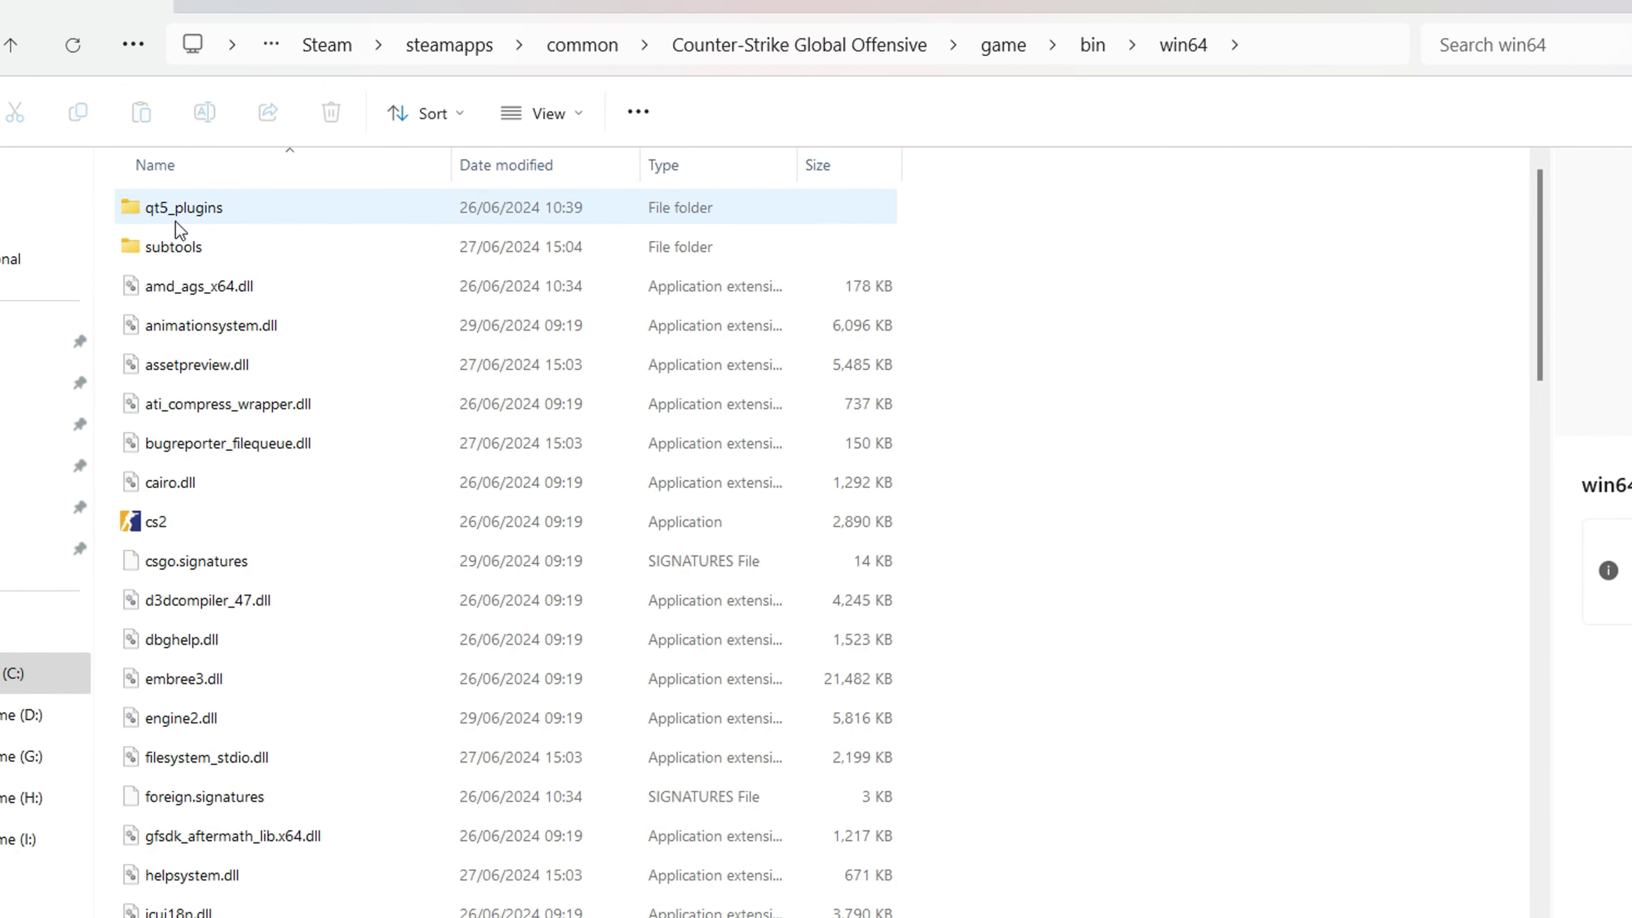
Set the cs2 application to run in compatibility mode for Windows 8, apply it, and put away the Steam windows.
left_click(190, 533)
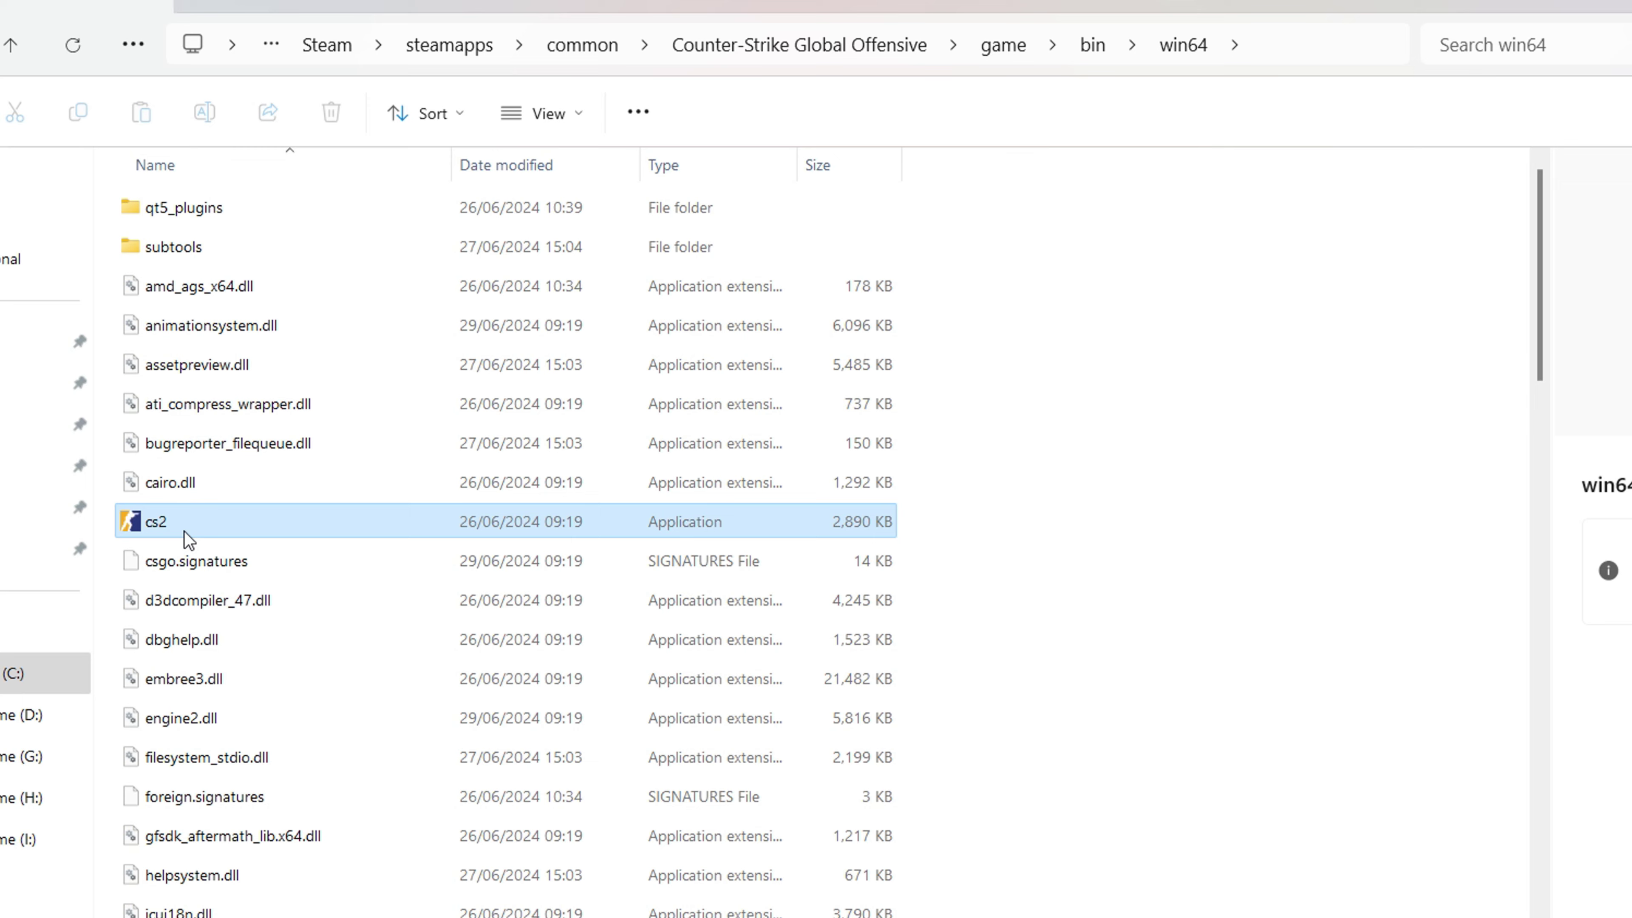
right_click(191, 524)
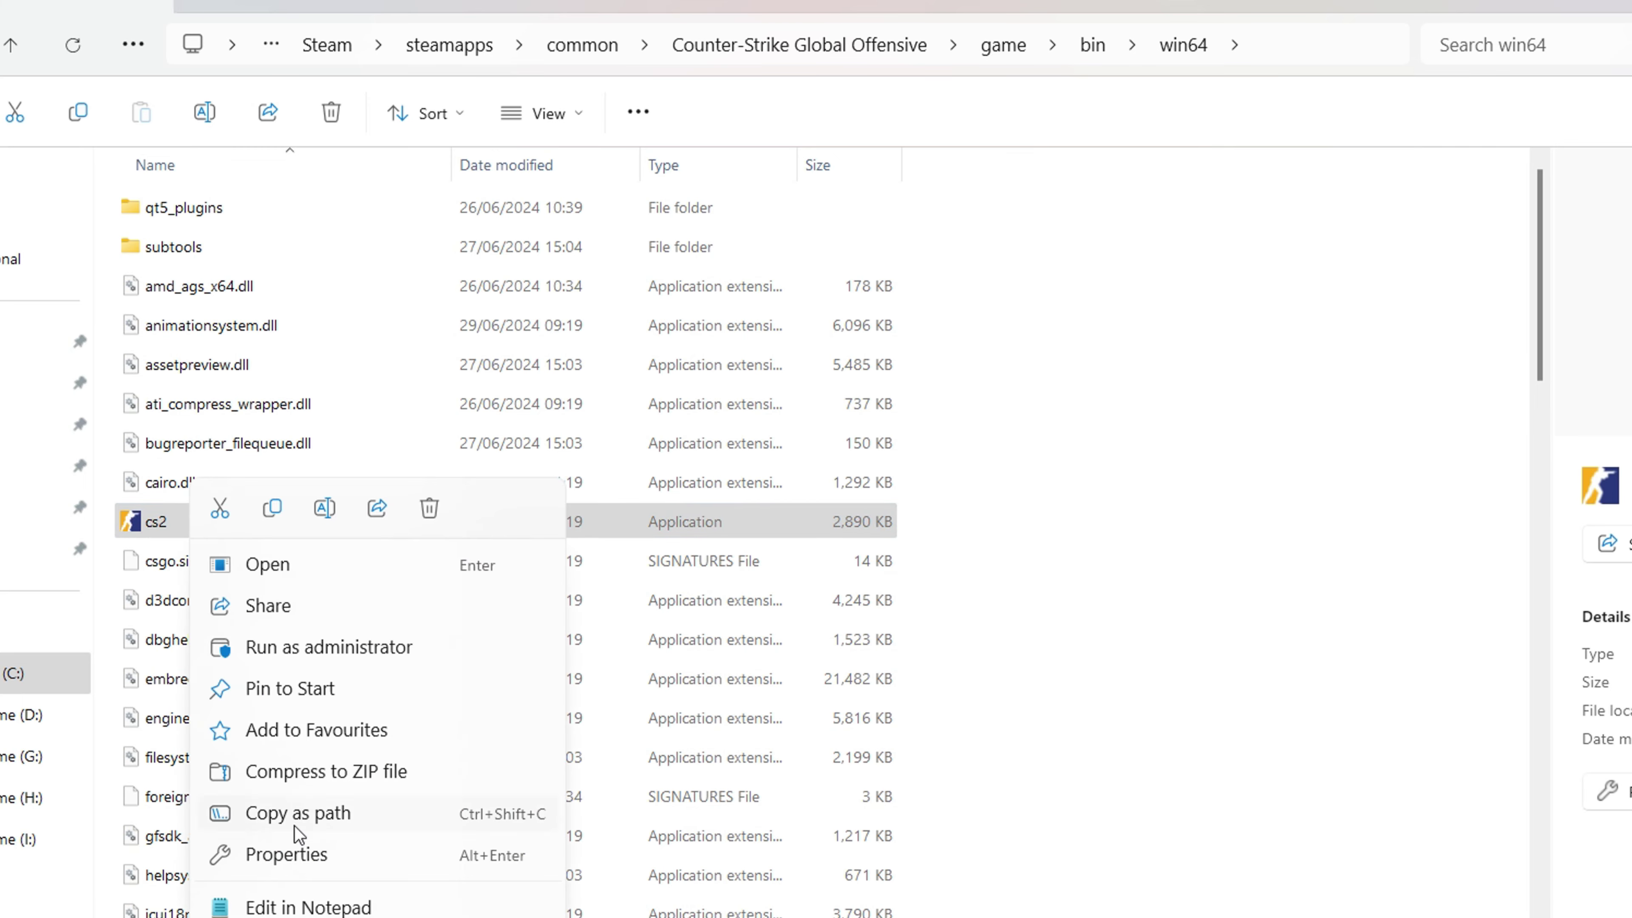
left_click(305, 870)
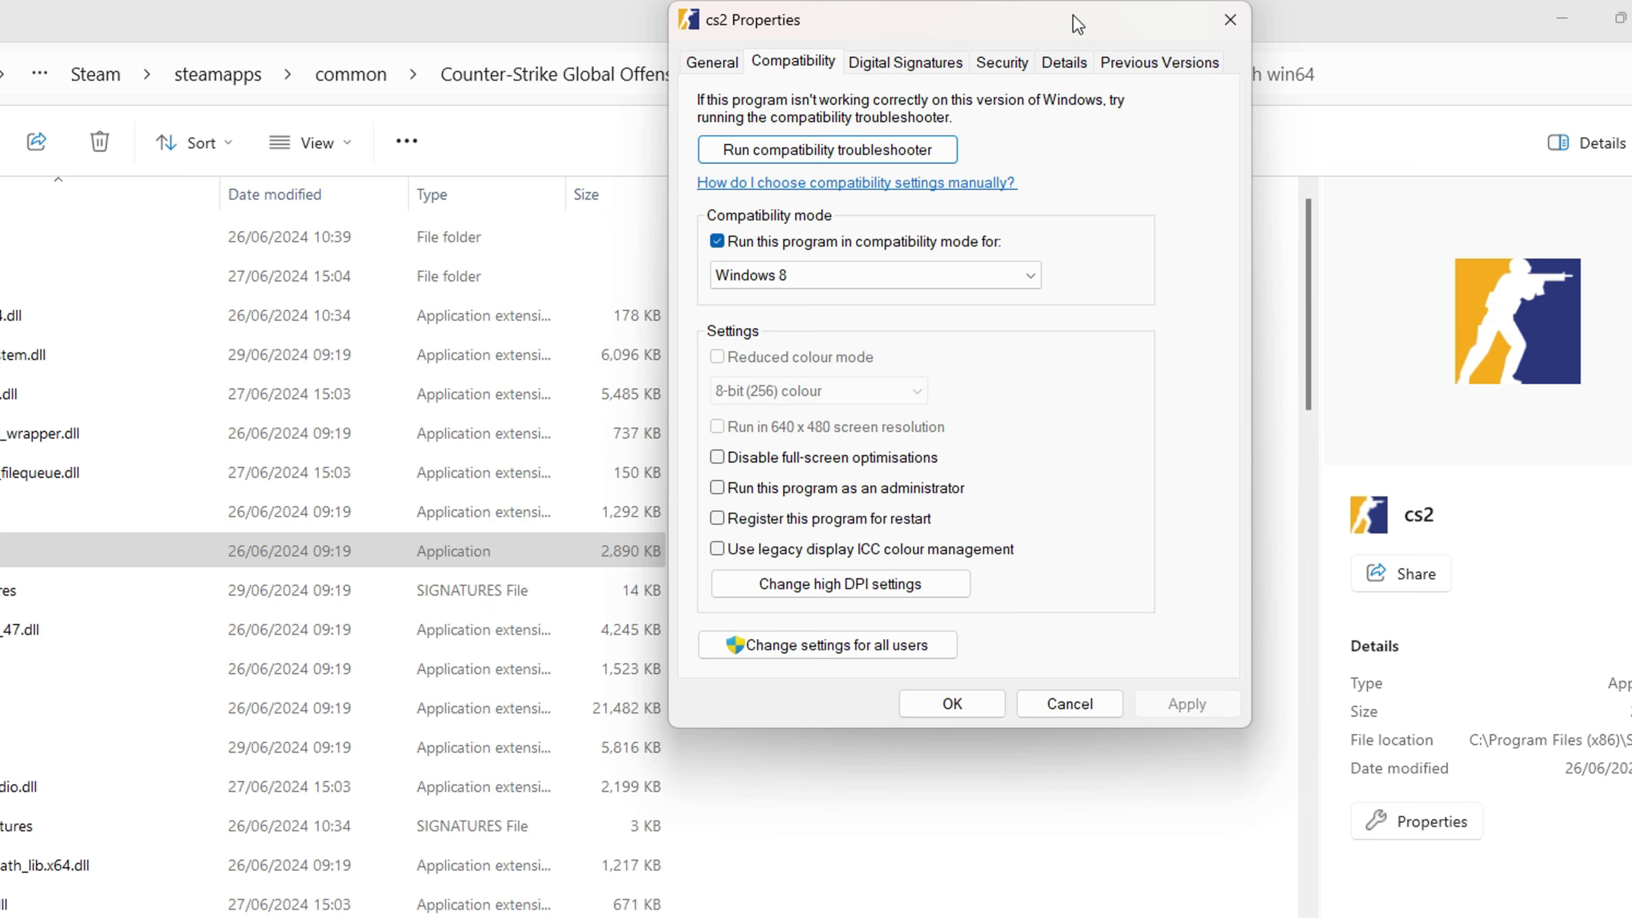
left_click_drag(1076, 22, 934, 151)
left_click(576, 370)
left_click(576, 370)
left_click(672, 402)
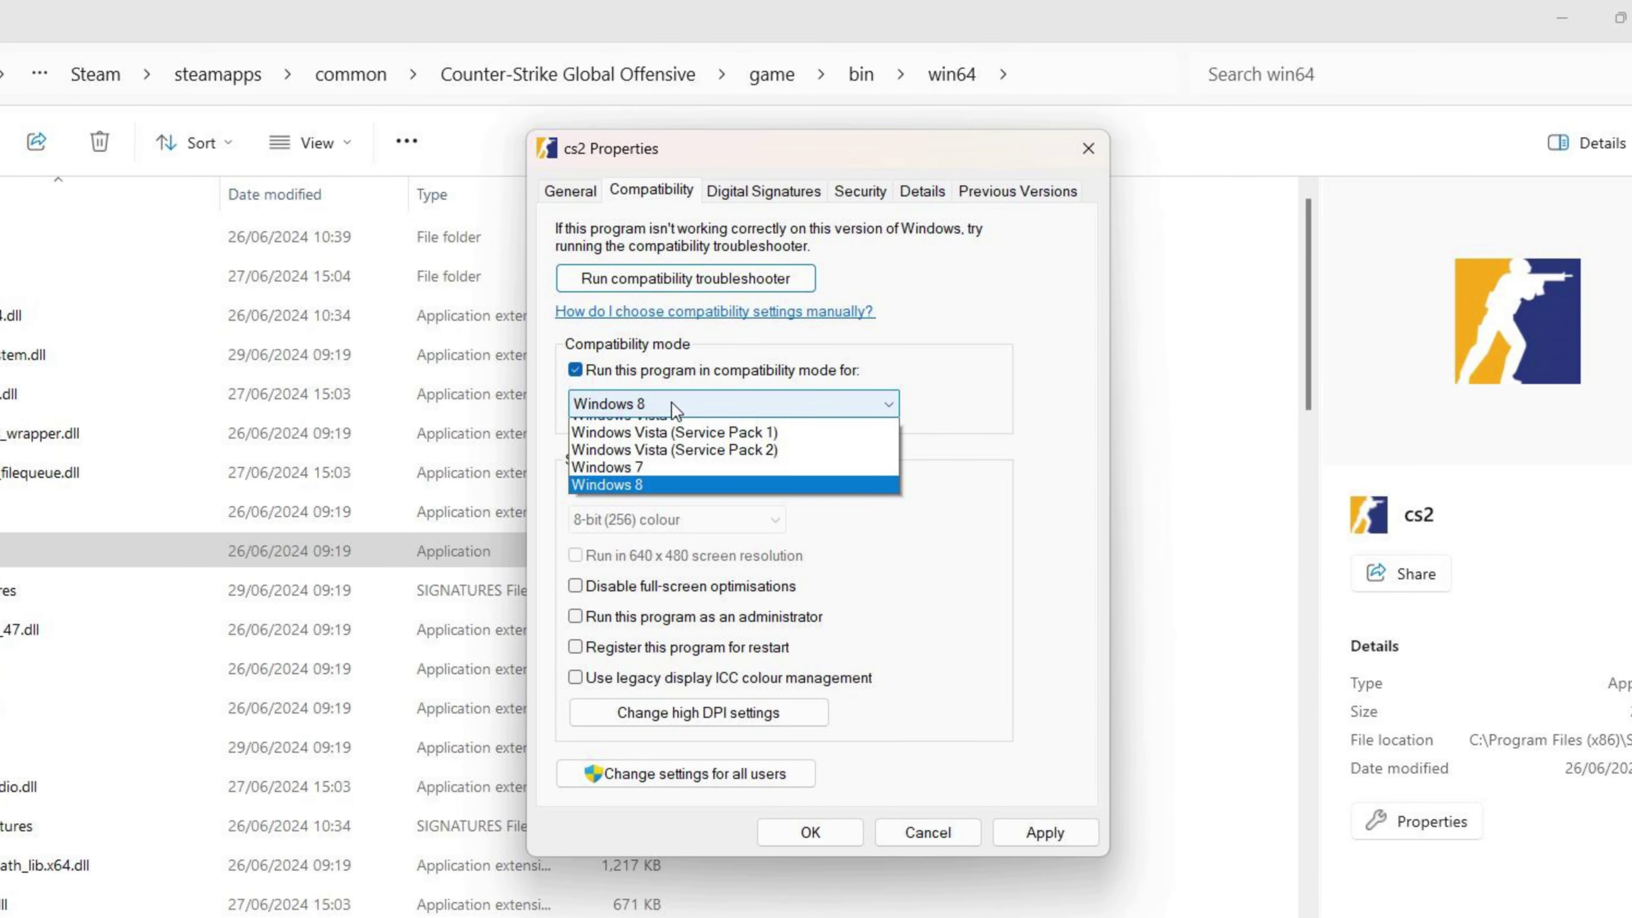
left_click(633, 495)
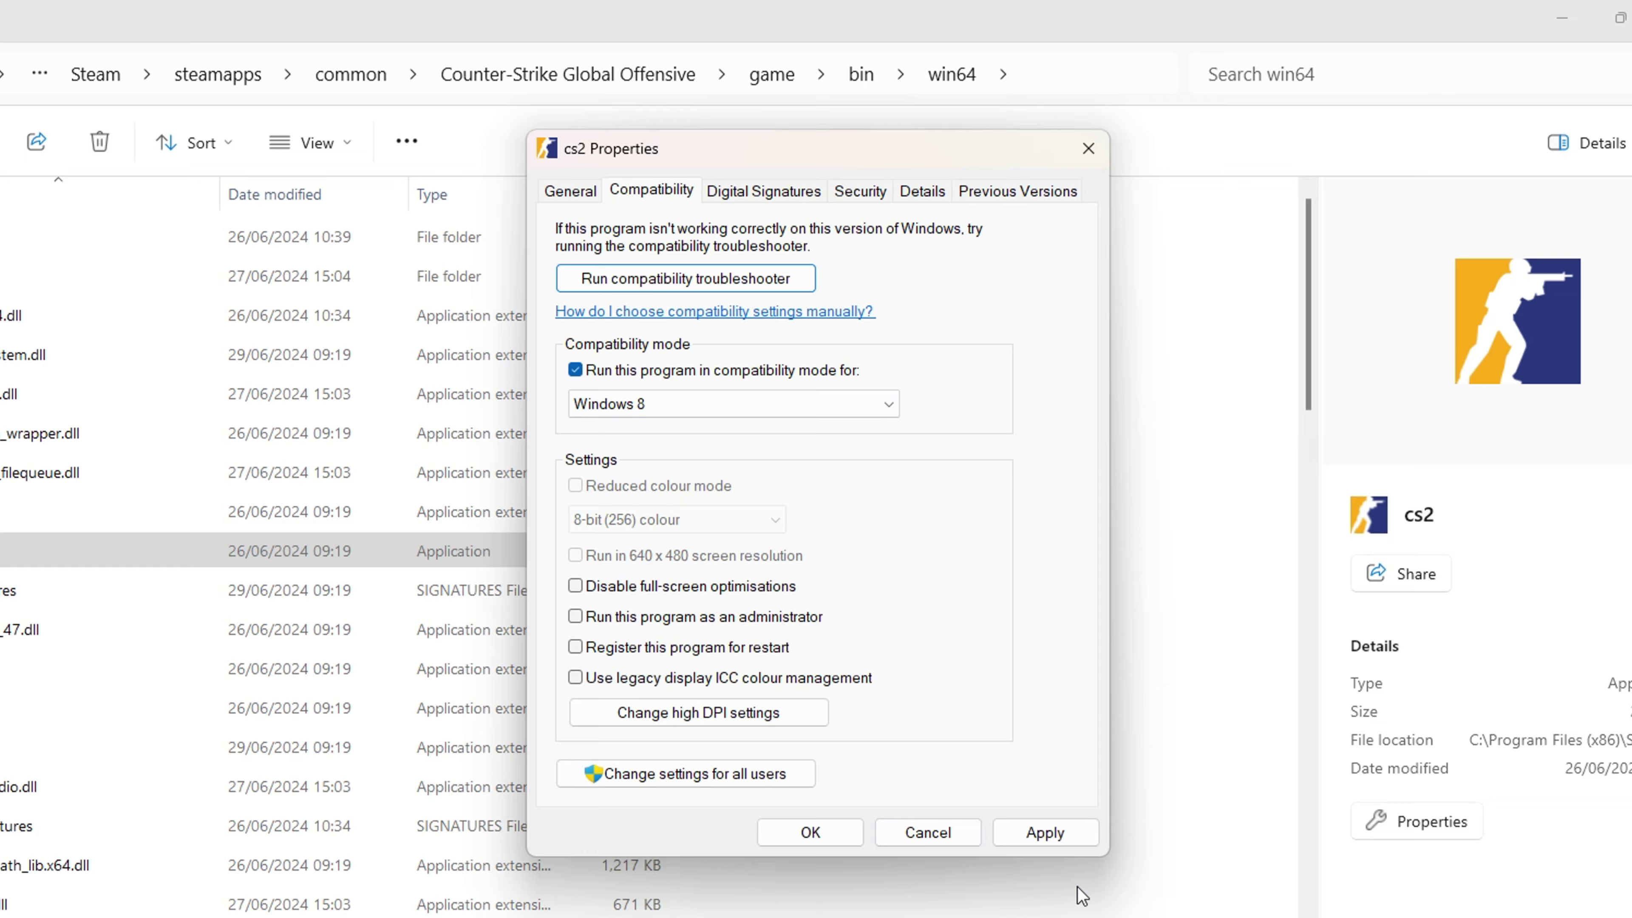
left_click(1044, 833)
left_click(825, 835)
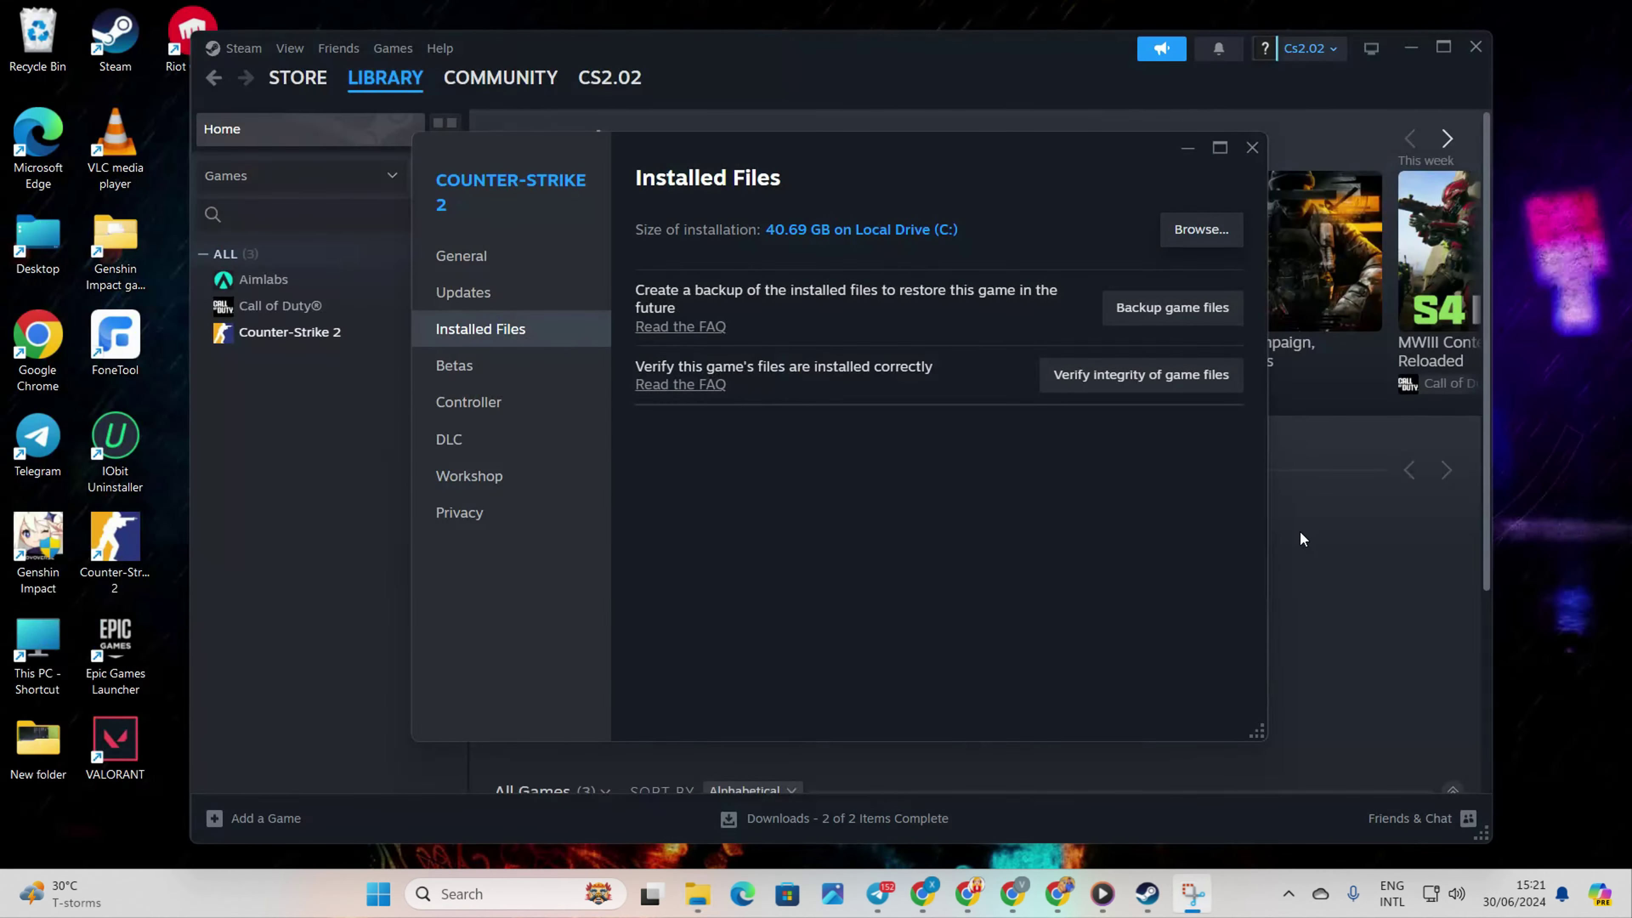
left_click(1415, 46)
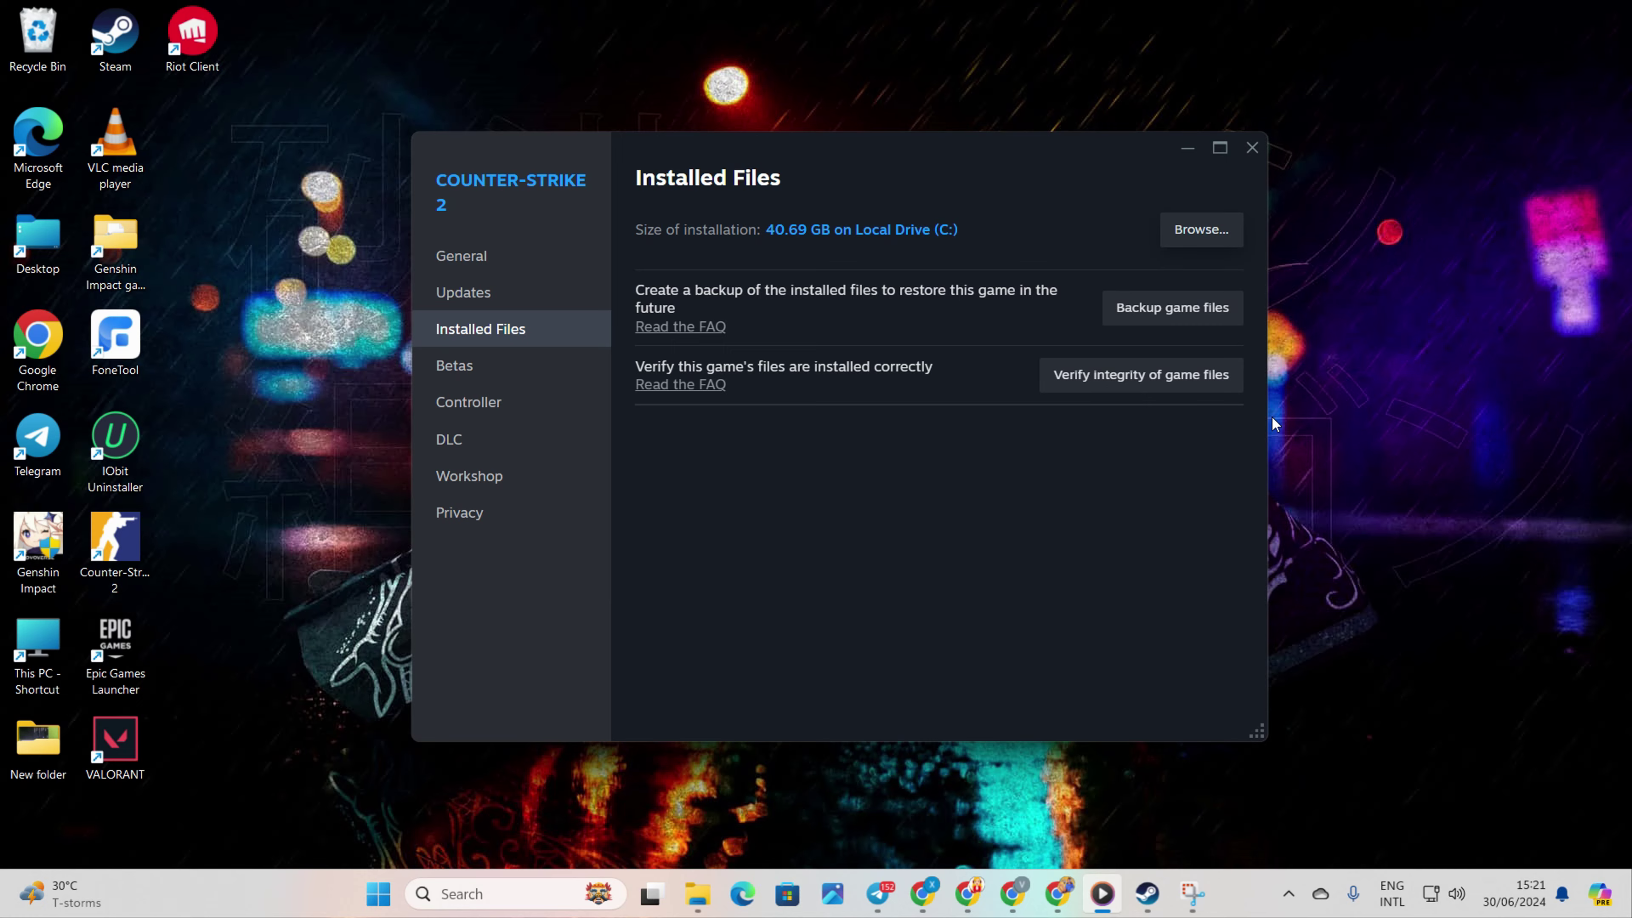
left_click(1251, 147)
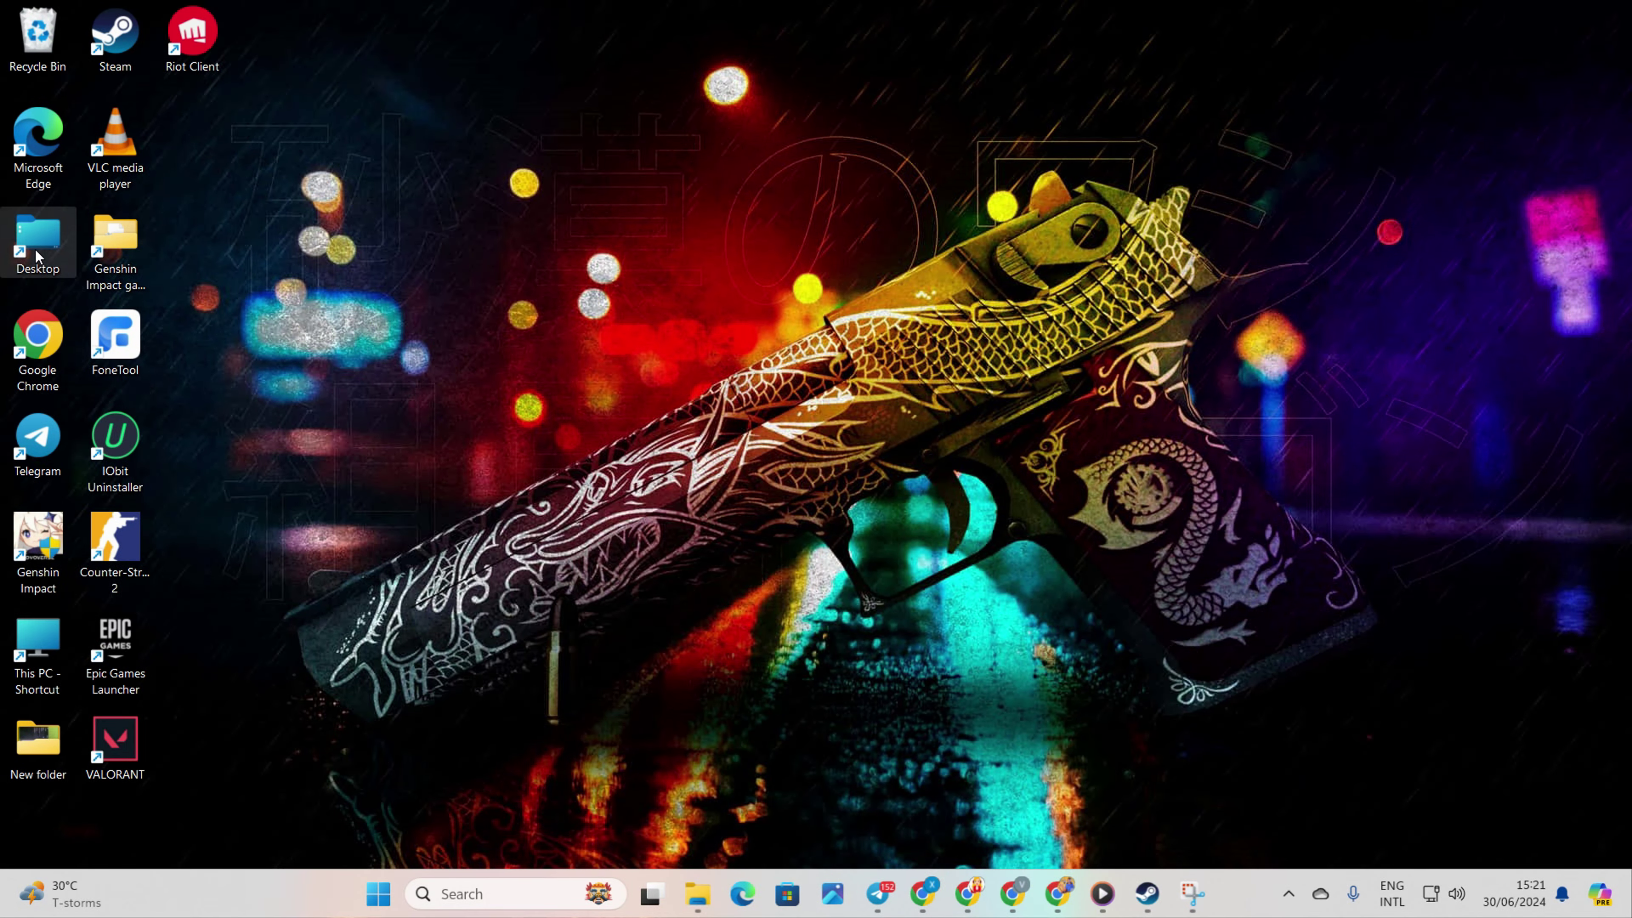
In File Explorer, open the account's folder under Program Files (x86) > Steam > userdata on Local Disk (C:).
double_click(36, 256)
left_click(71, 547)
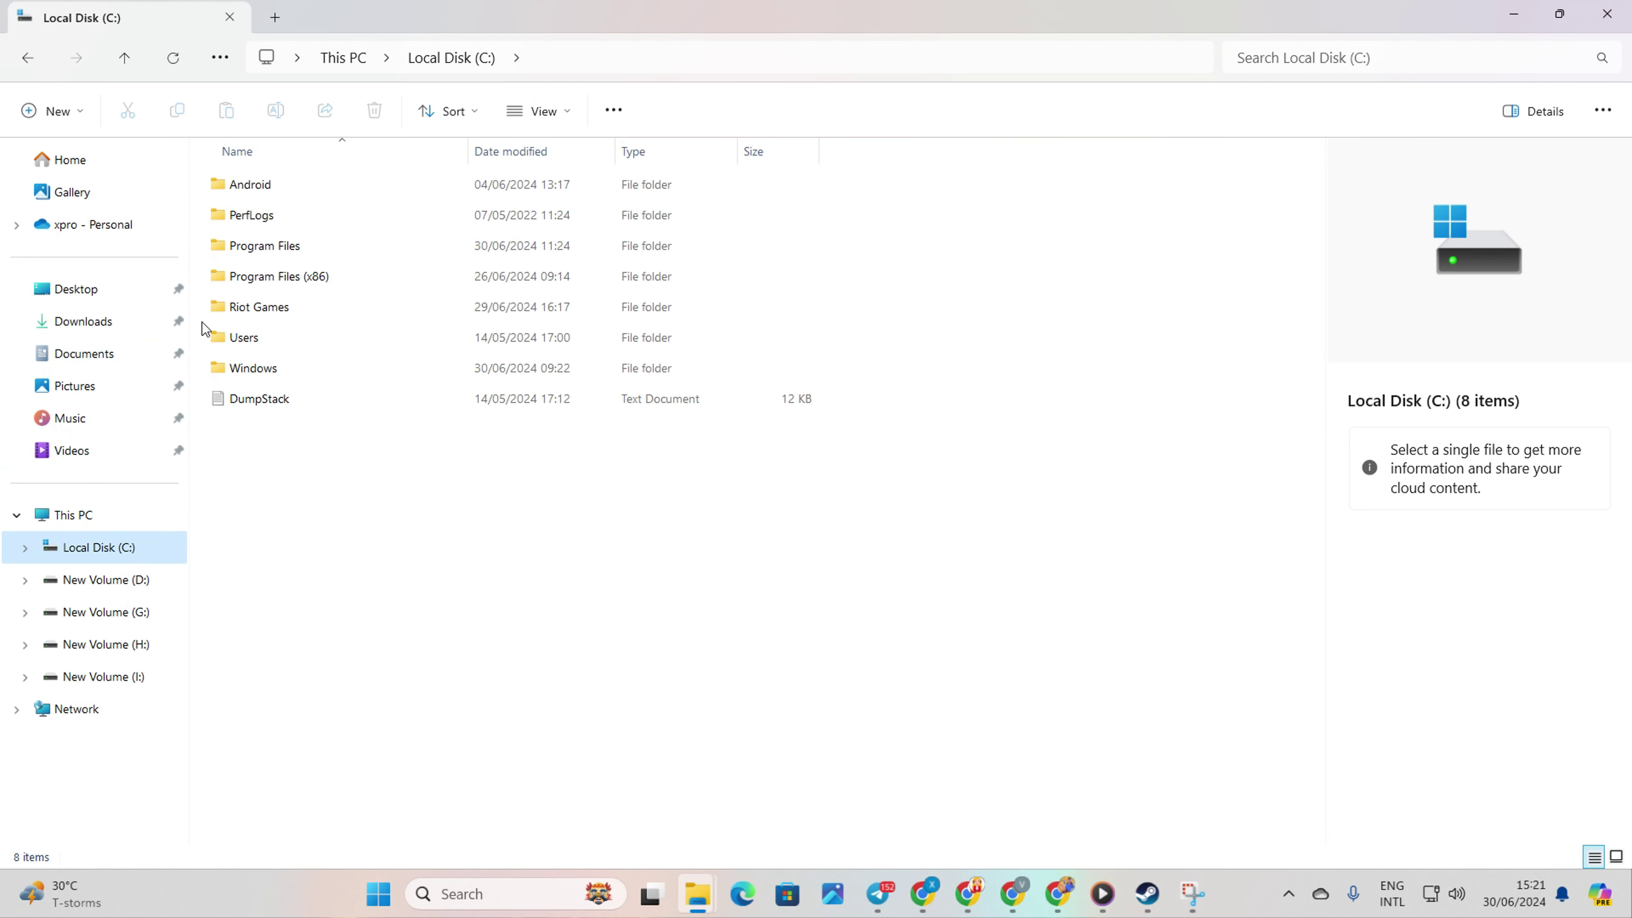
double_click(241, 275)
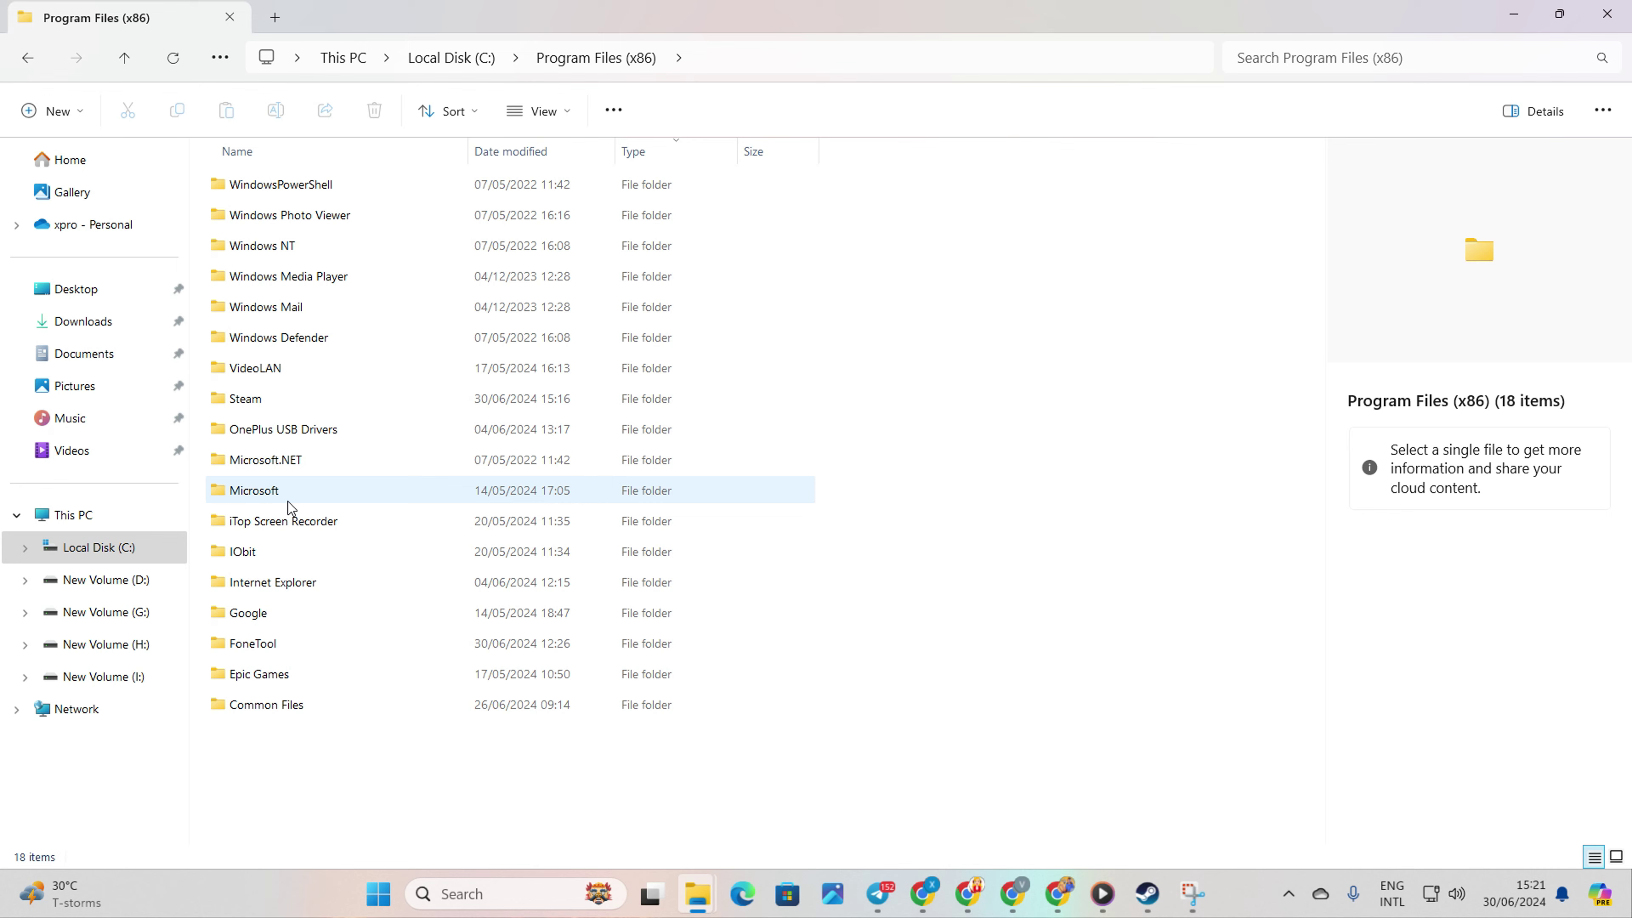
double_click(291, 408)
mouse_move(1087, 912)
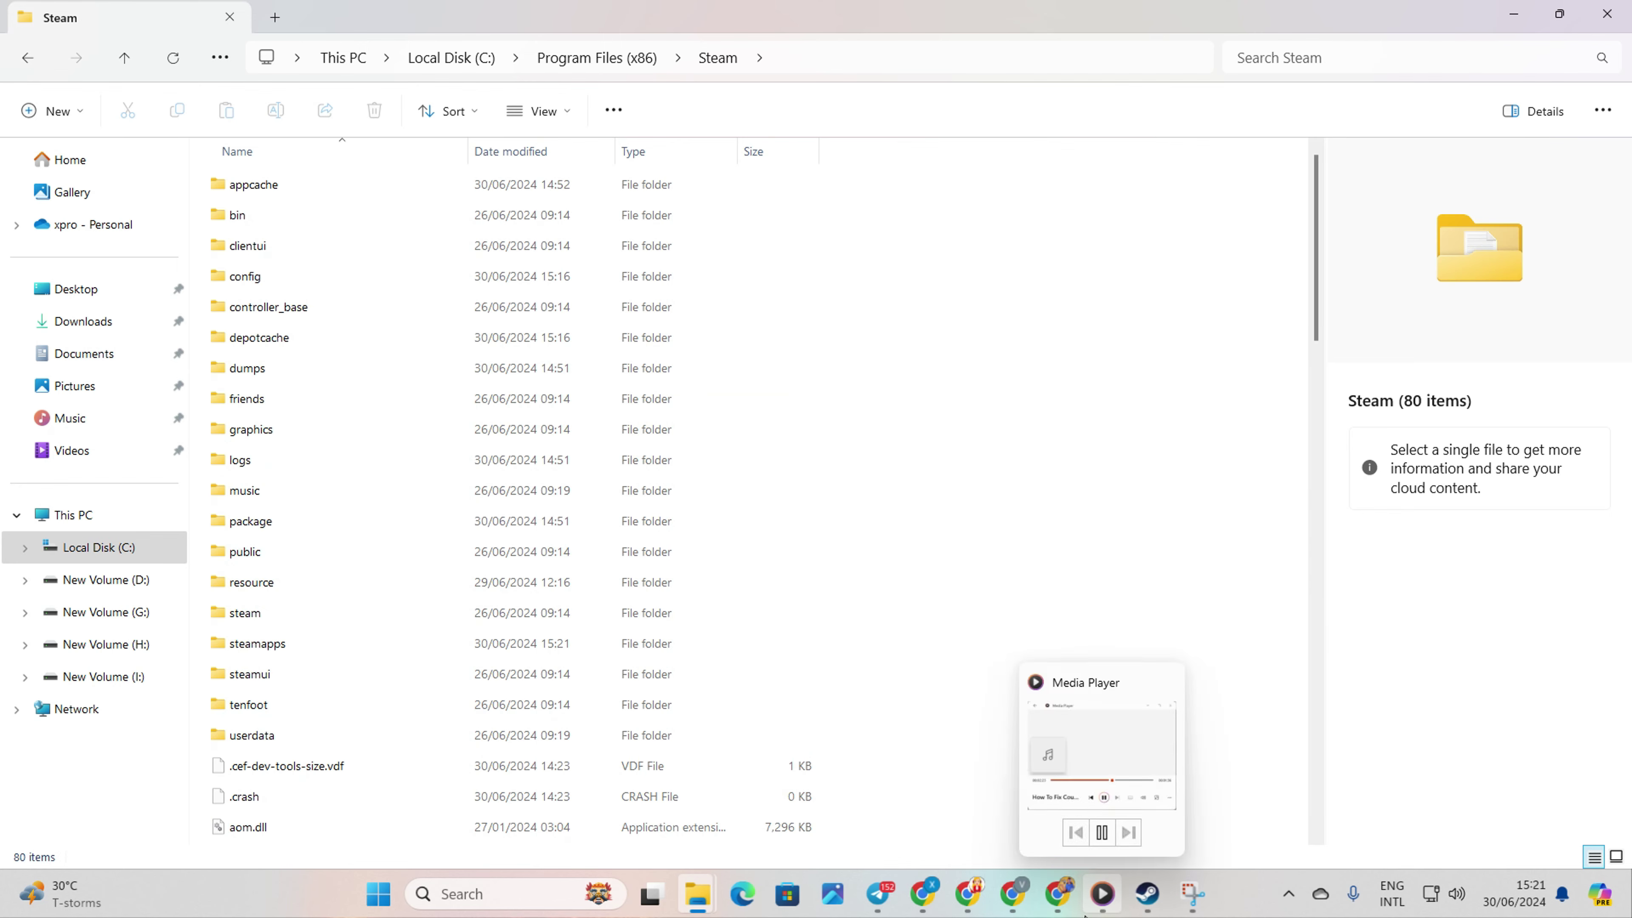
scroll(290, 398, "down", 4)
double_click(291, 364)
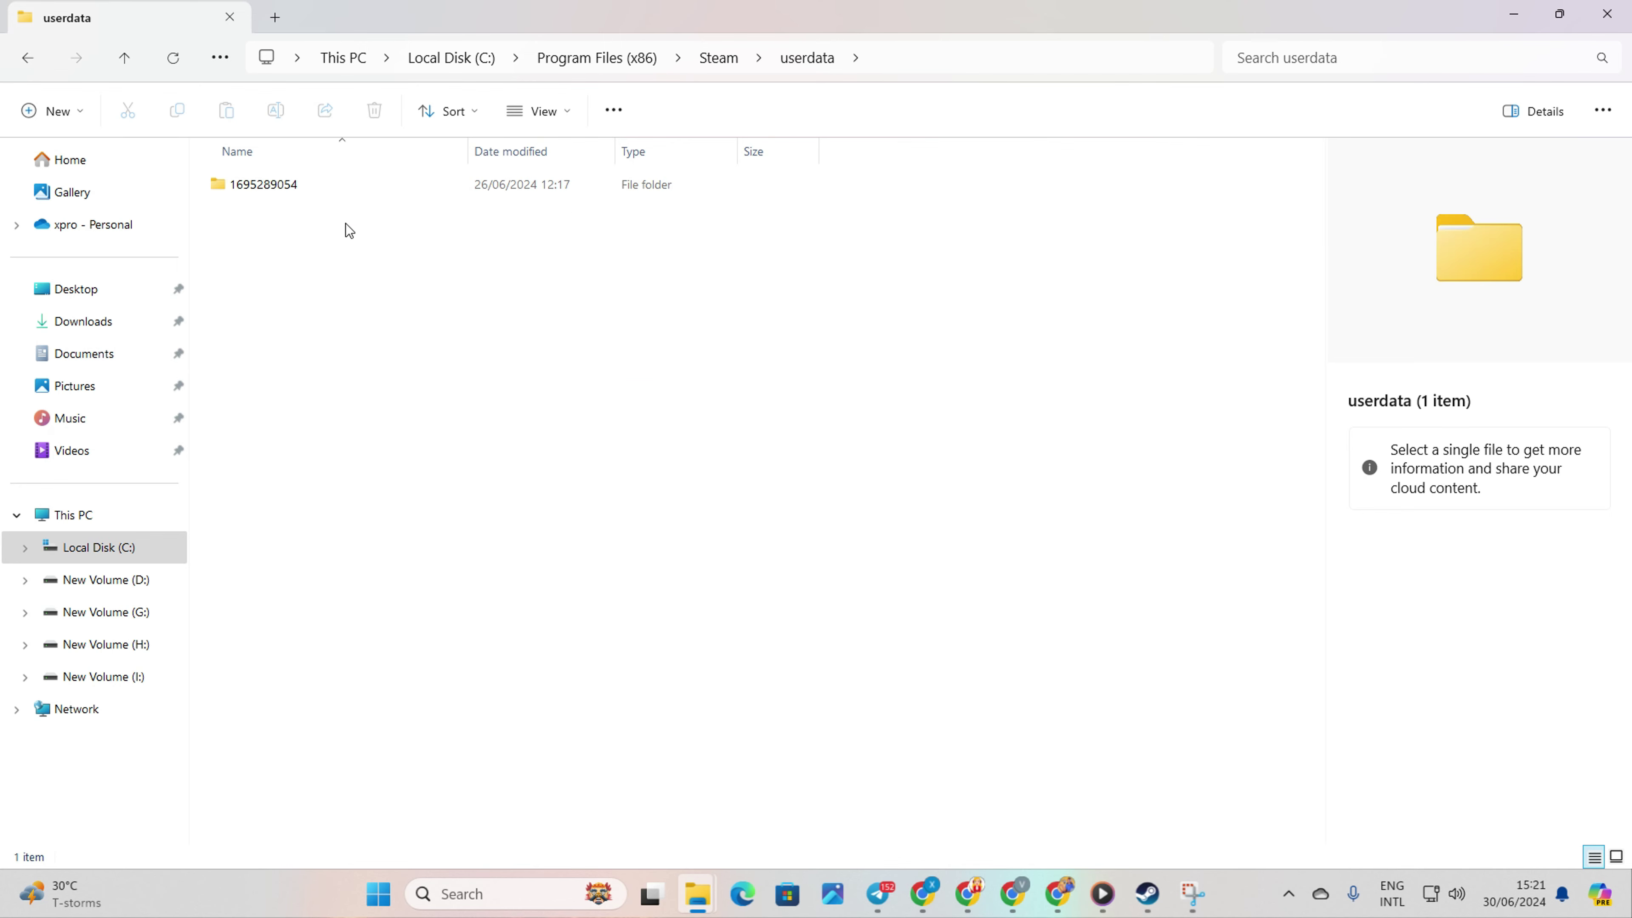
double_click(354, 185)
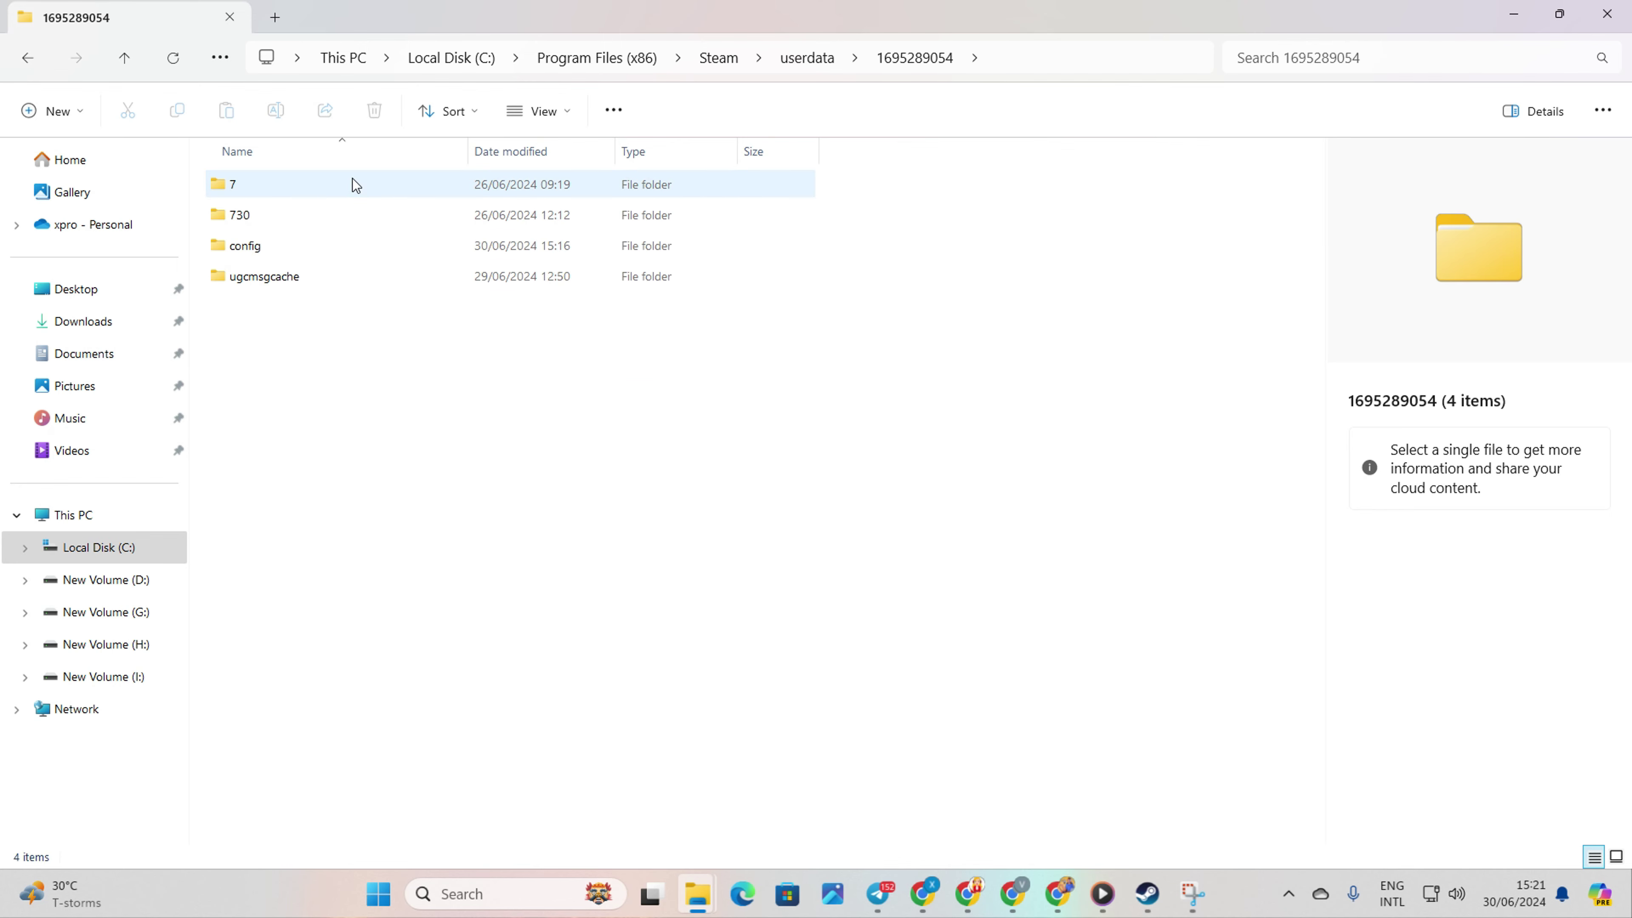
Delete the 730 folder from the Steam account's userdata folder and close File Explorer.
right_click(283, 215)
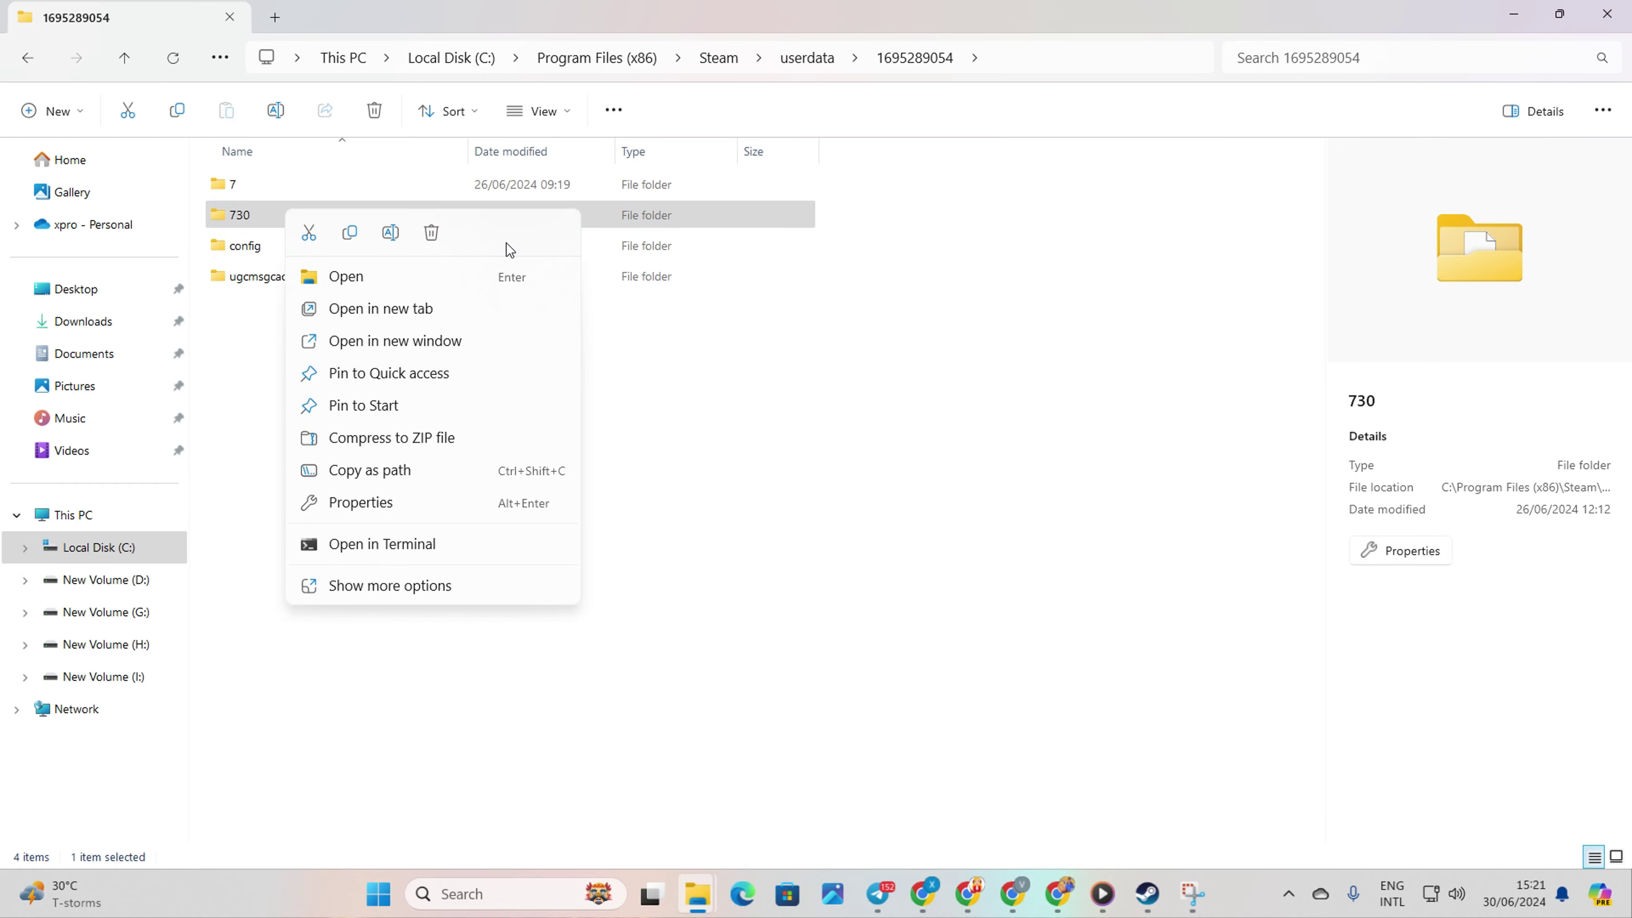
left_click(431, 233)
left_click(1625, 9)
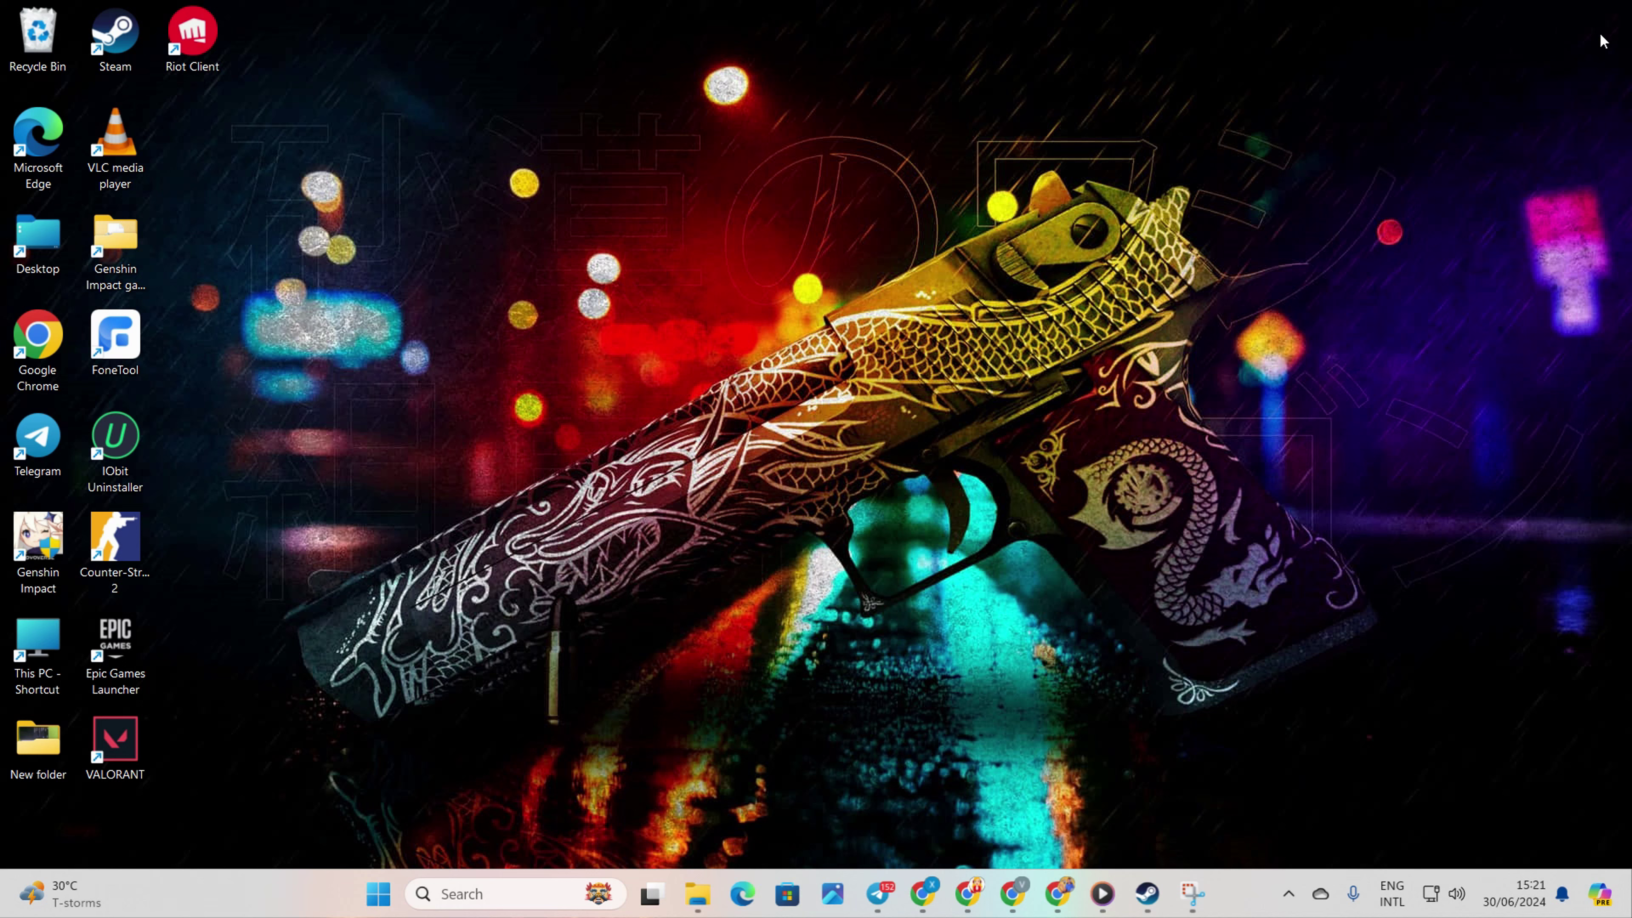
Open the Windows Update page in Windows Settings and check for updates.
left_click(378, 892)
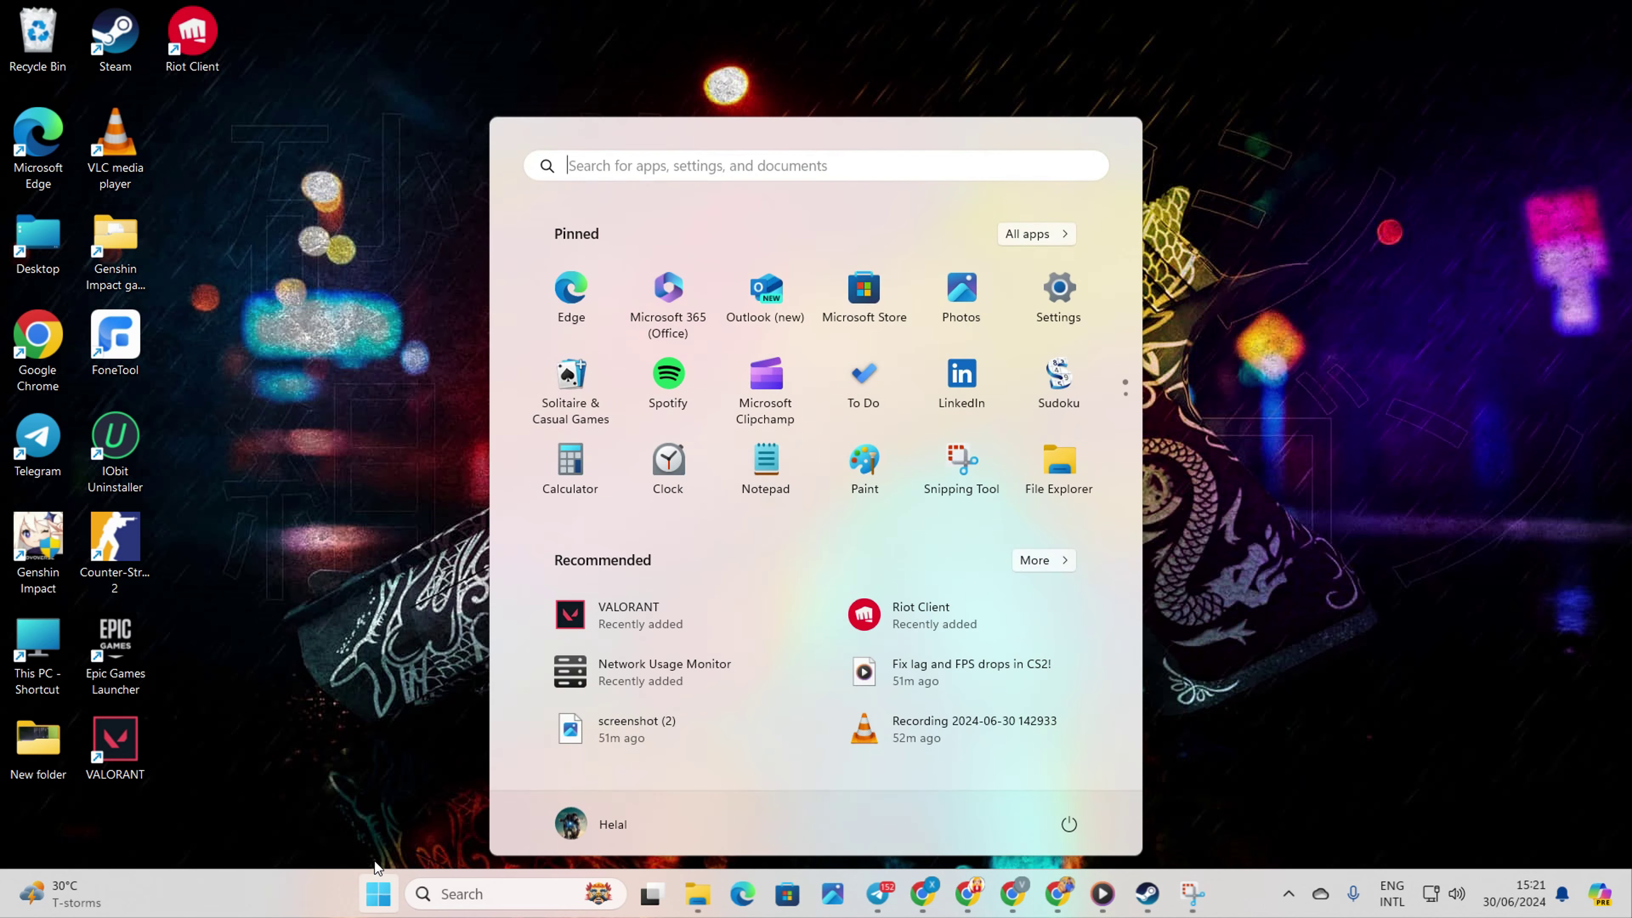
left_click(1044, 300)
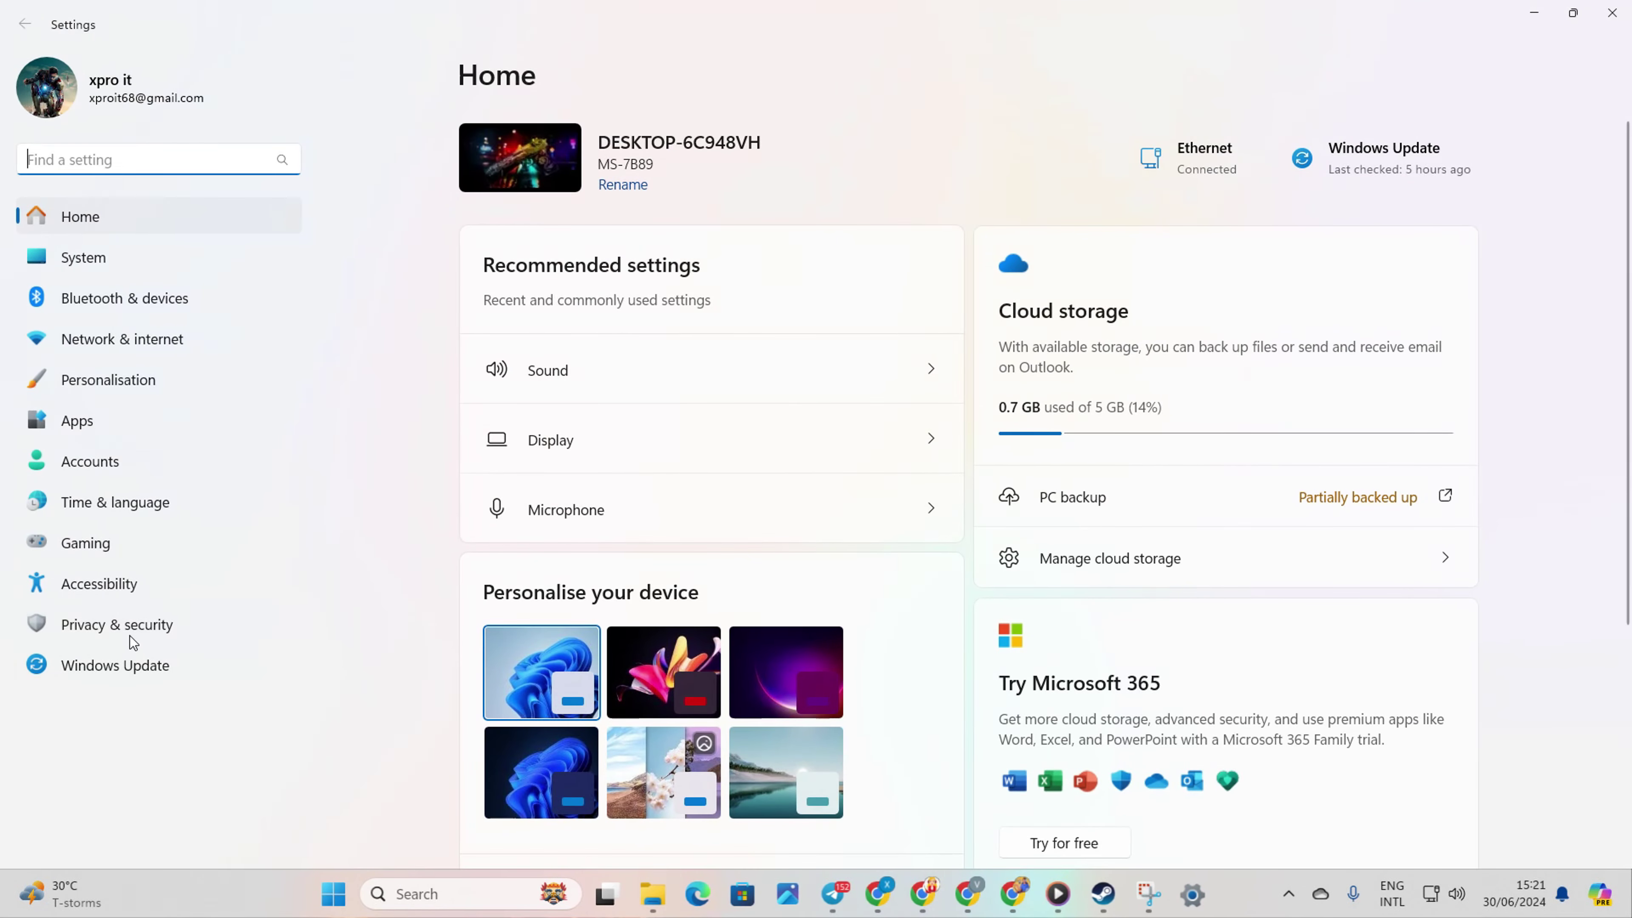
left_click(112, 666)
left_click(1397, 164)
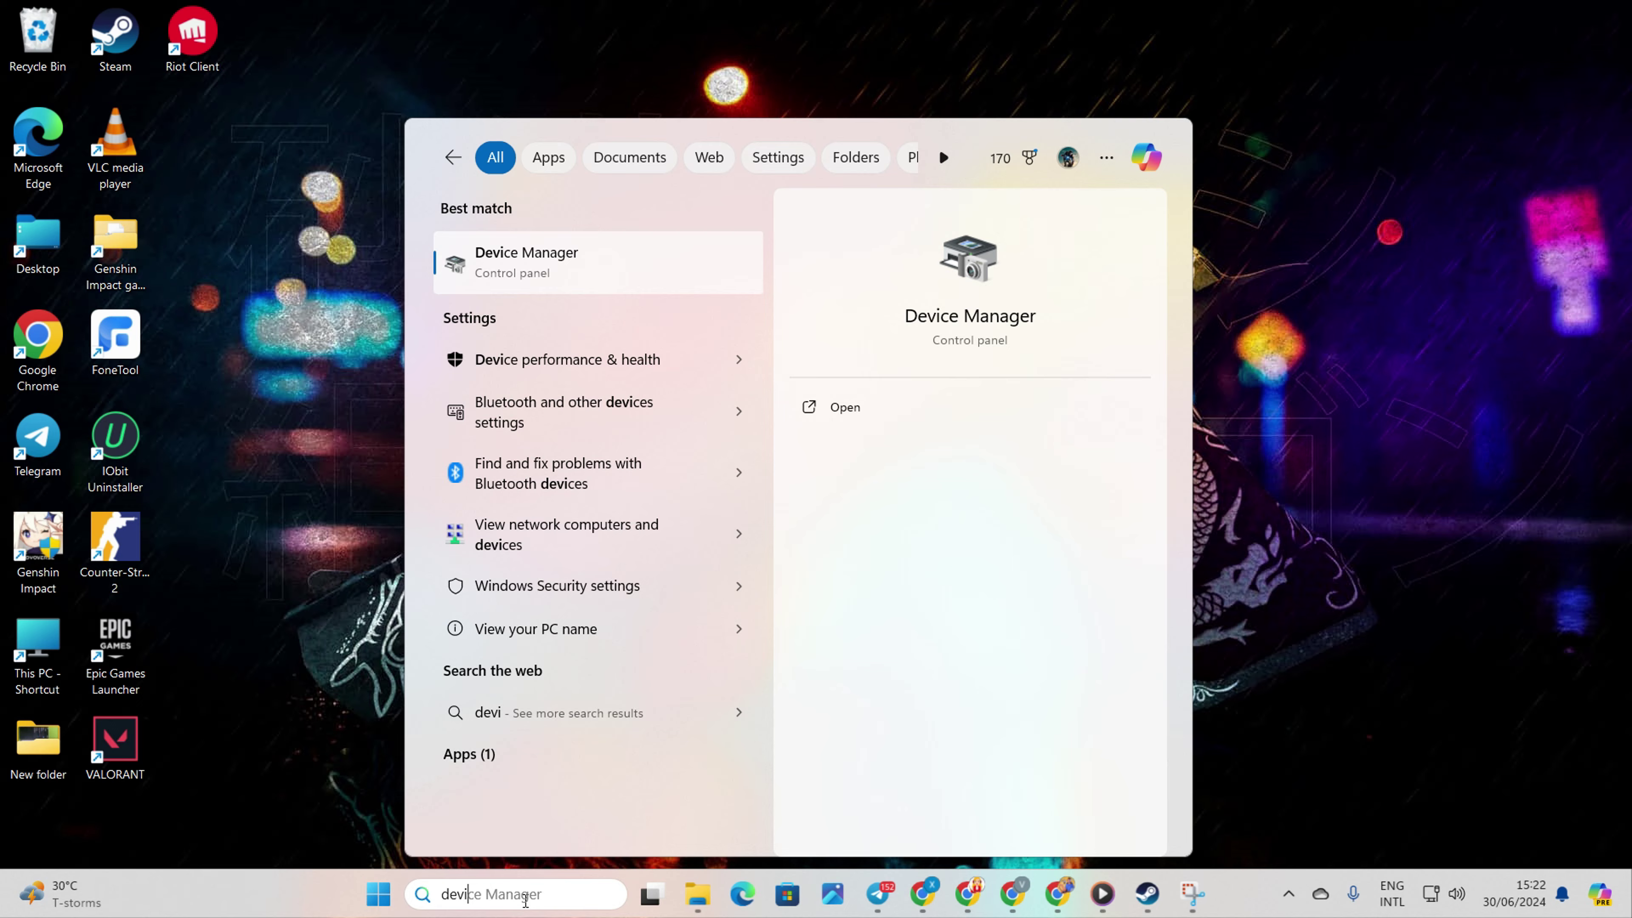
Open Device Manager, move its window toward the middle of the desktop, and expand the Display adaptors category.
left_click(564, 277)
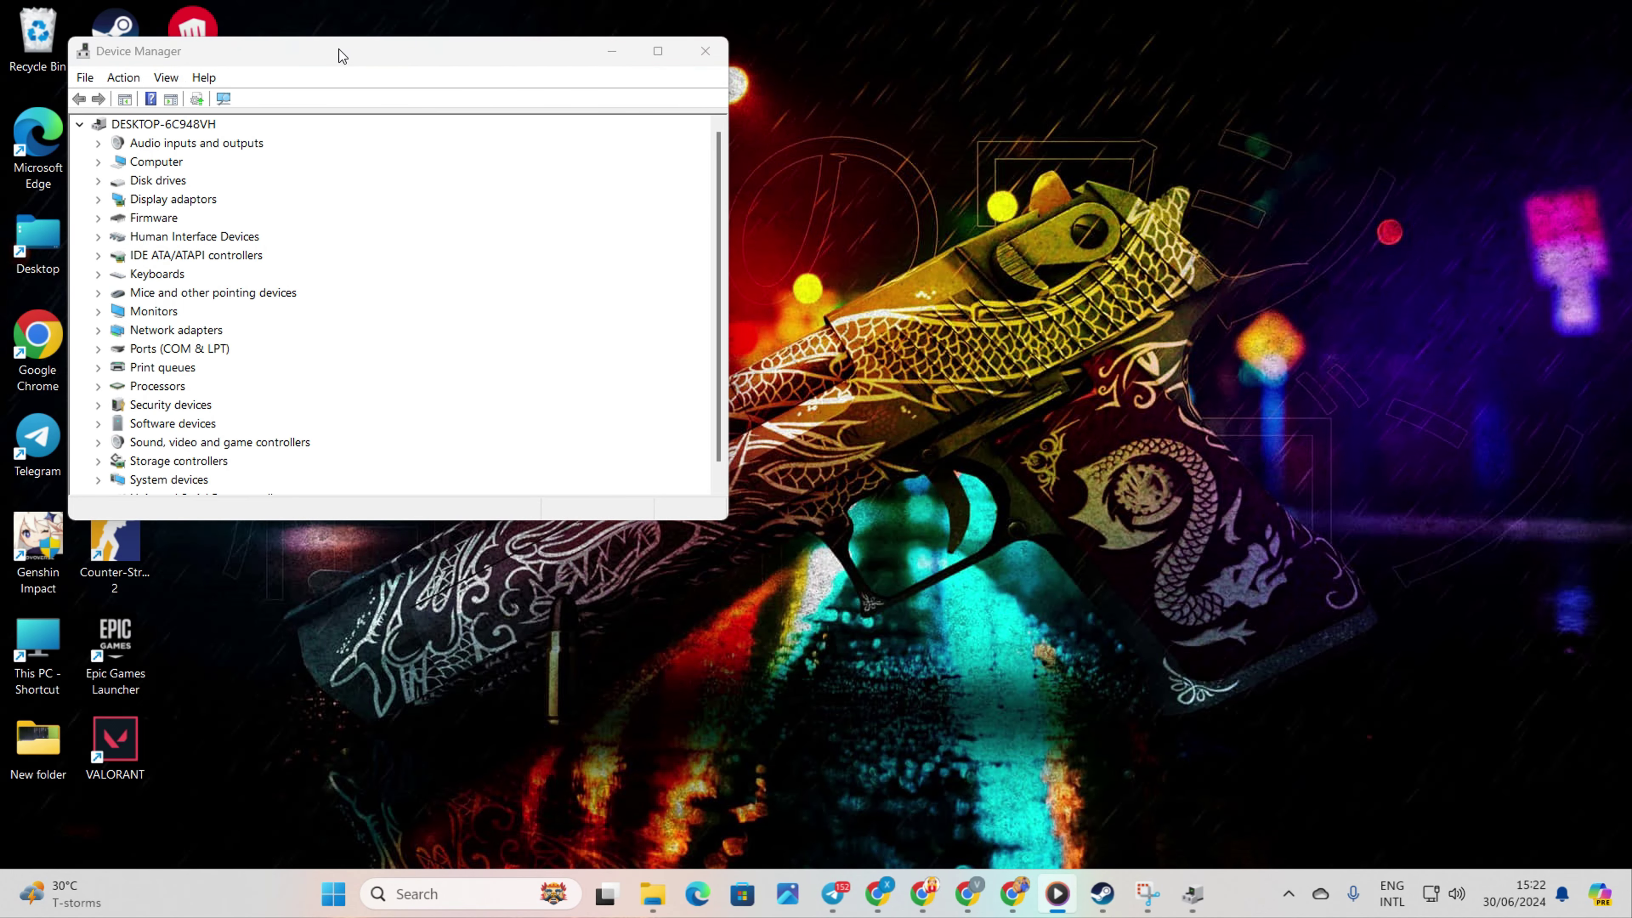
left_click_drag(340, 54, 884, 163)
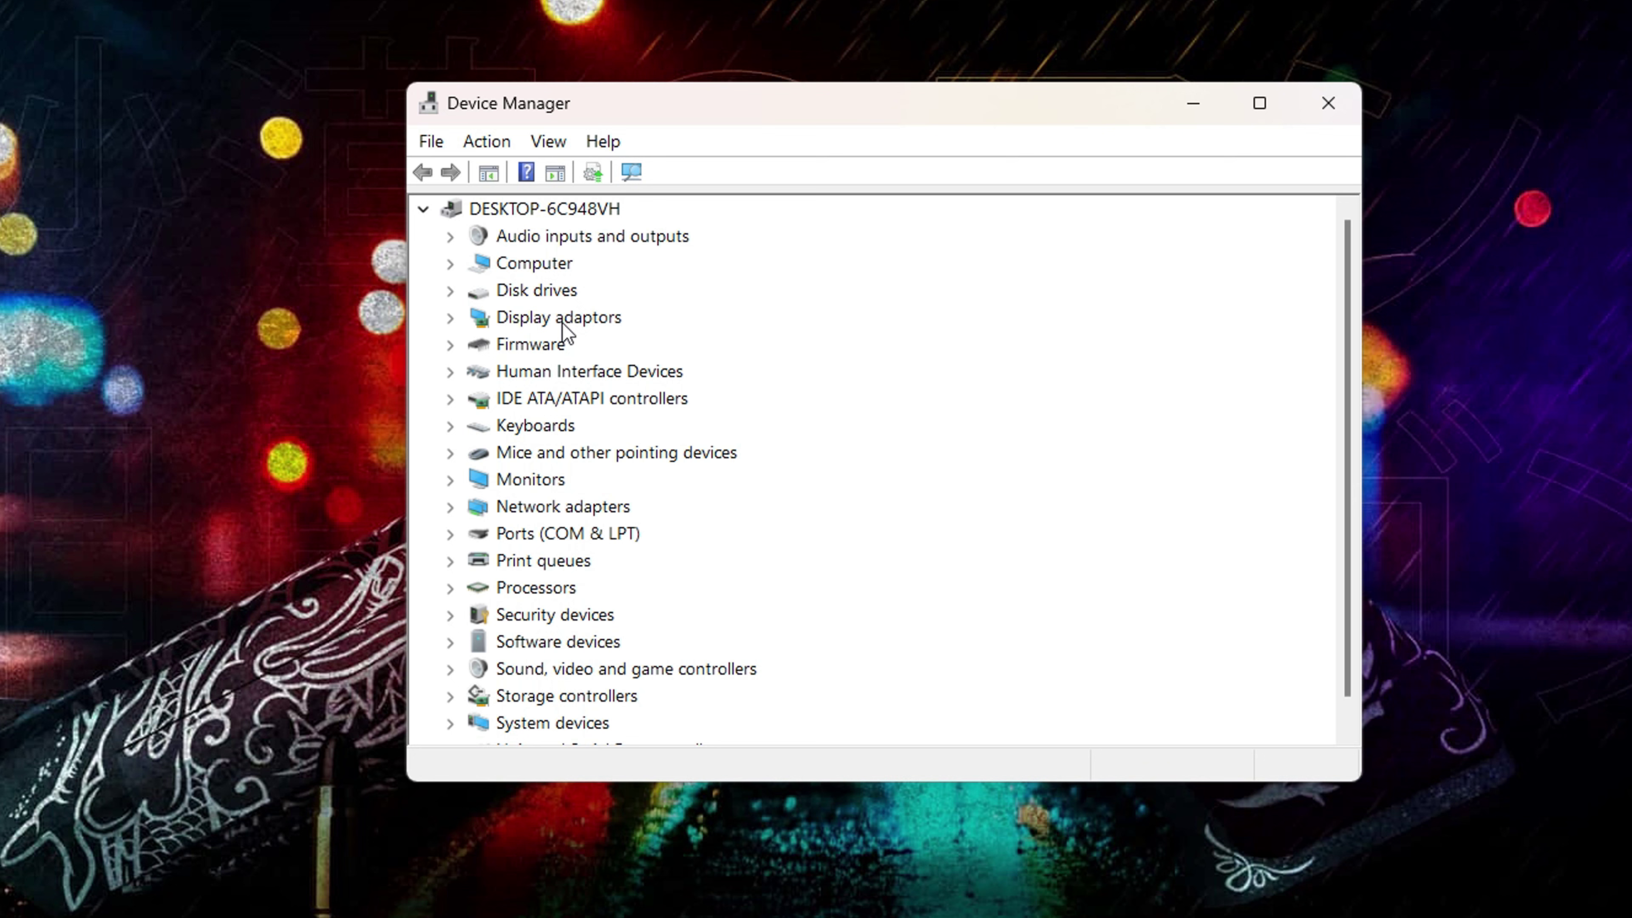
double_click(718, 308)
Update the NVIDIA GeForce GTX 1650 driver by searching automatically for drivers, and close the update wizard.
left_click(664, 345)
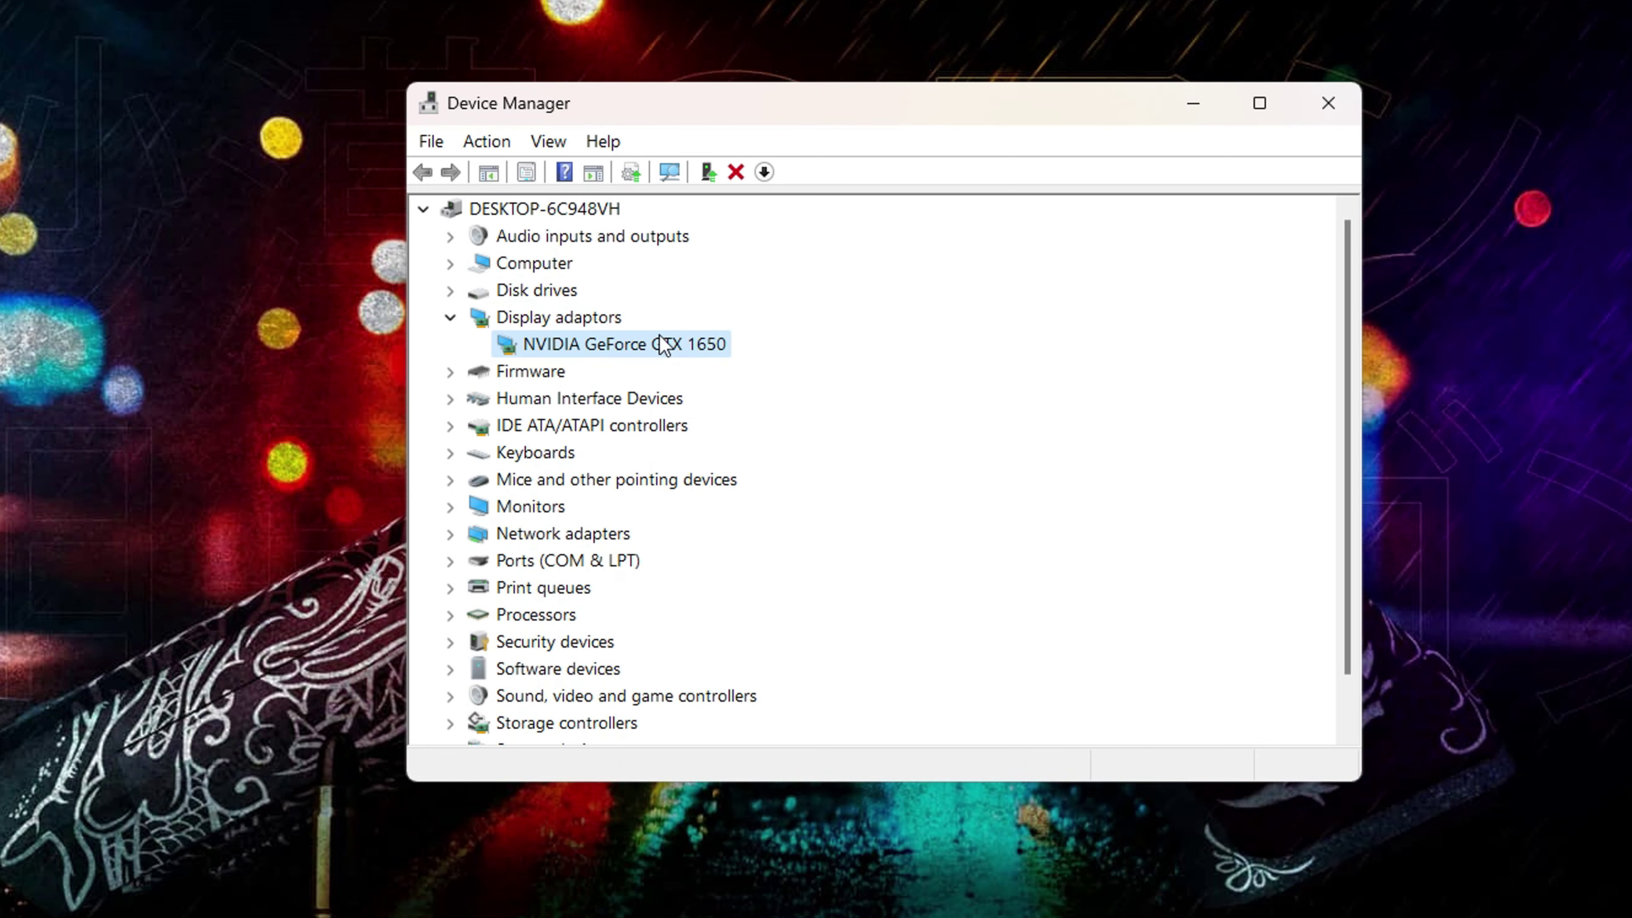
right_click(701, 345)
left_click(713, 352)
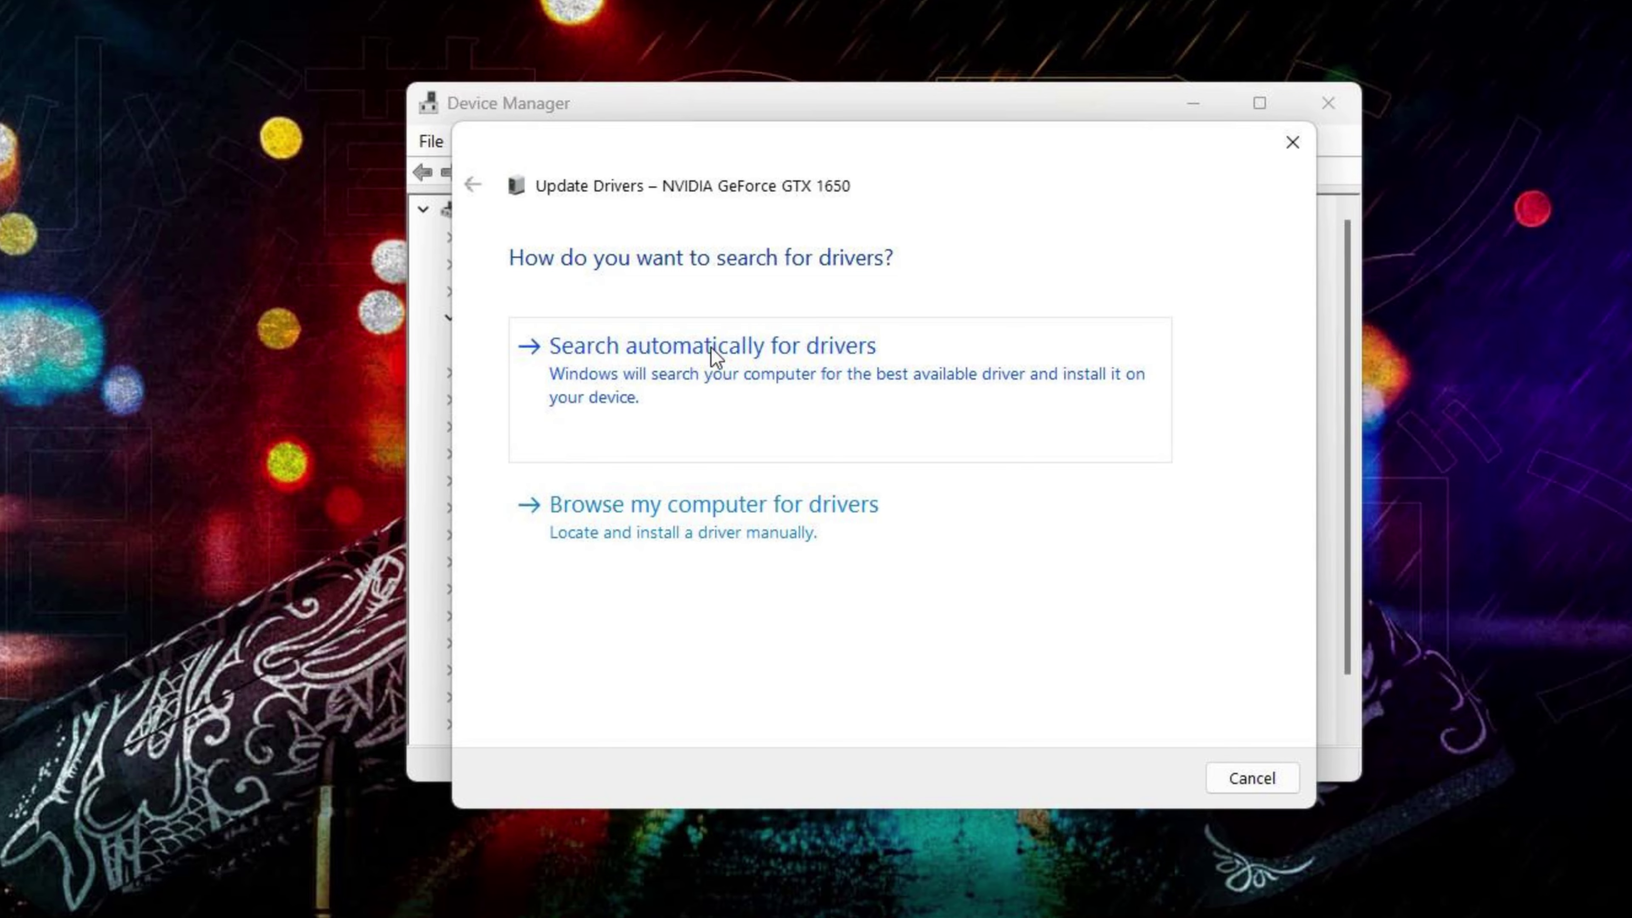
left_click(710, 347)
left_click(1234, 788)
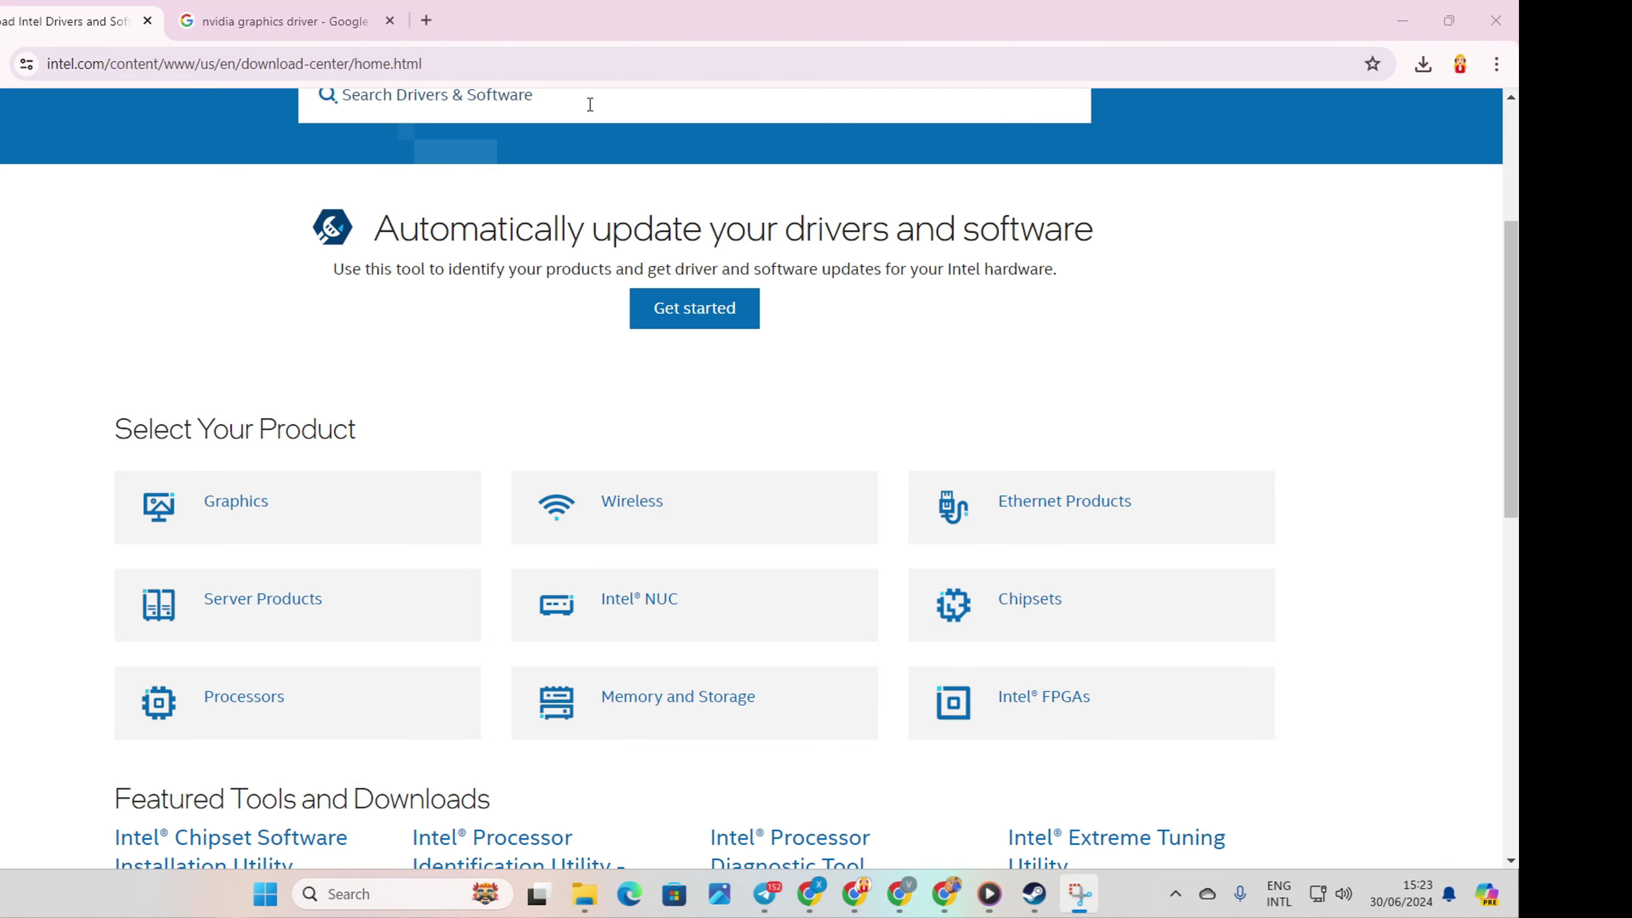
In Chrome, view Intel's Graphics driver downloads and the product and operating system choices on NVIDIA's Driver Downloads page, and close the browser.
left_click(273, 515)
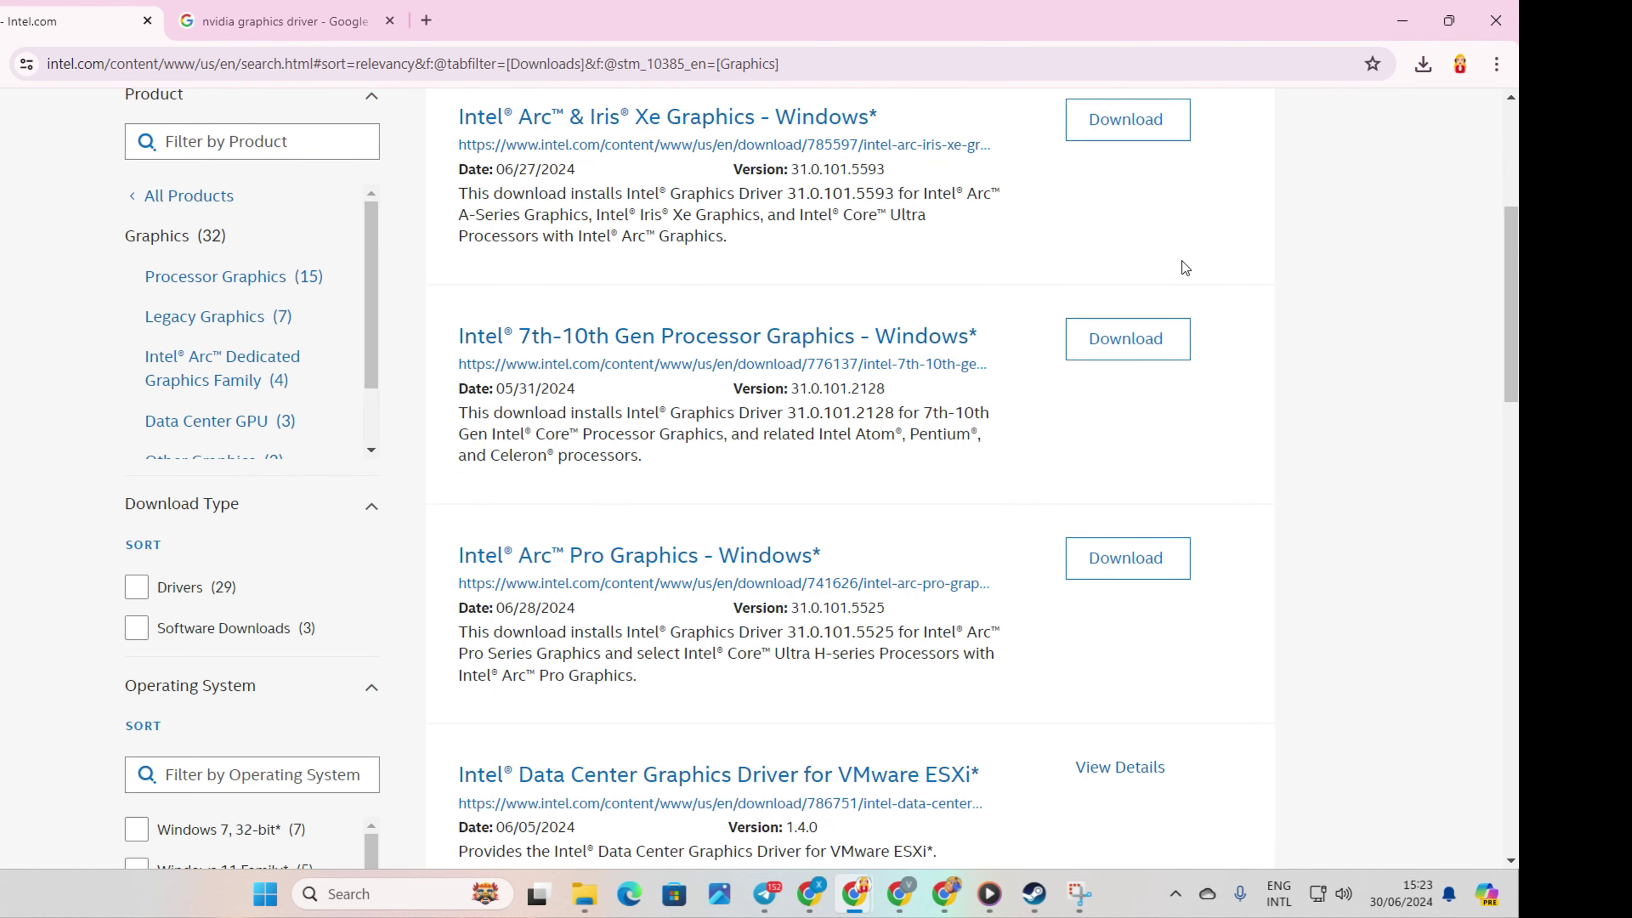
left_click(282, 20)
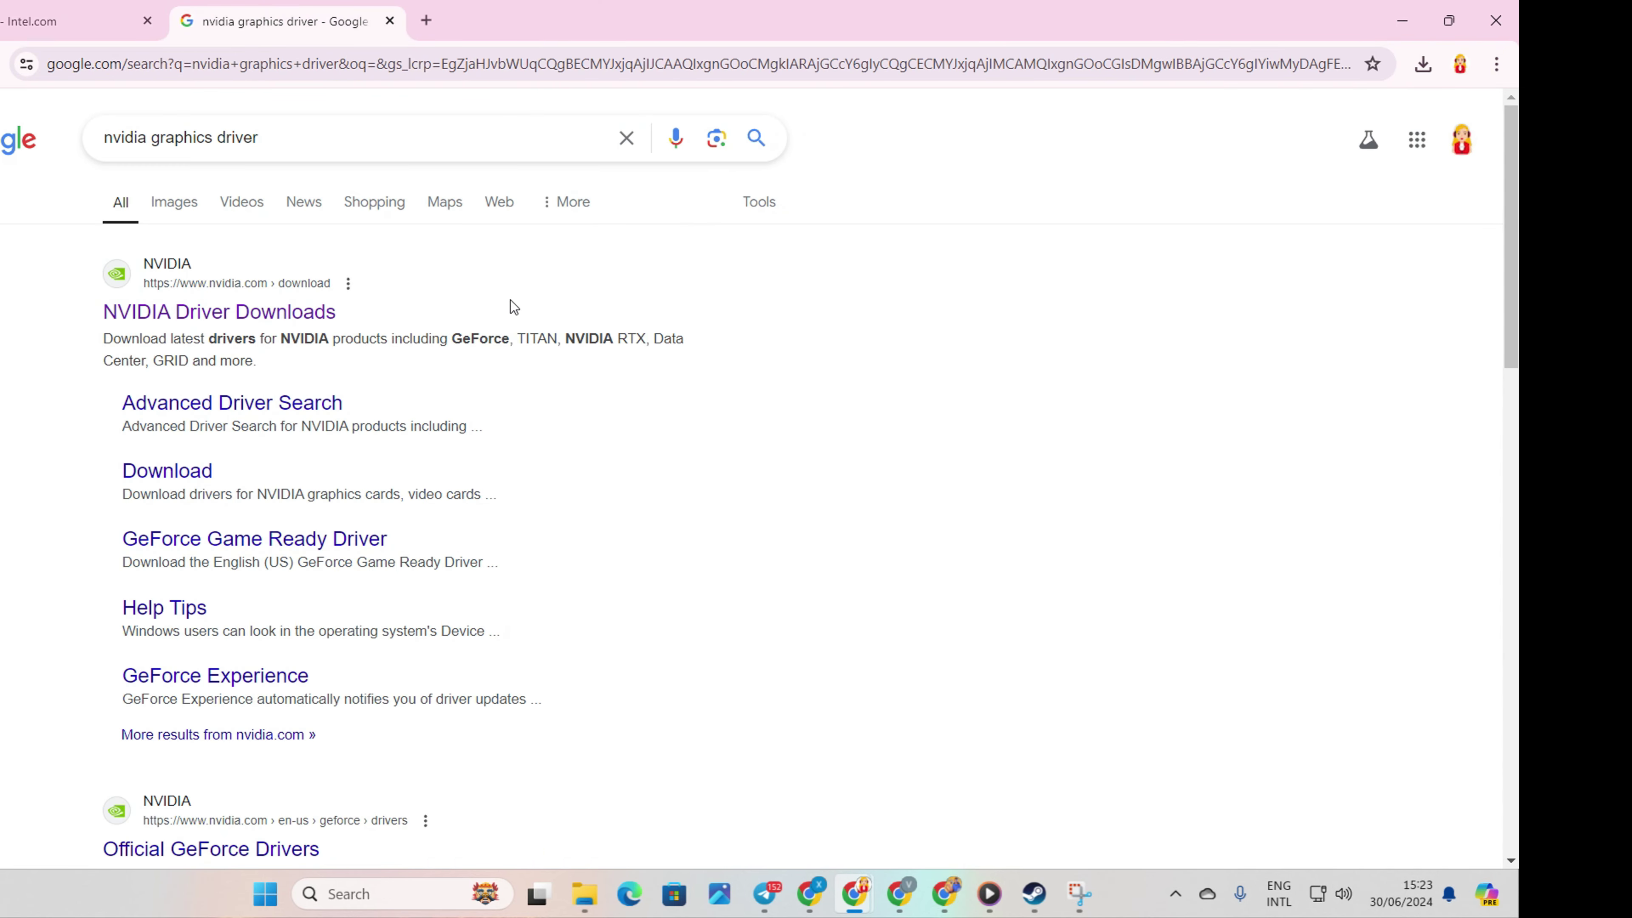
left_click(265, 308)
left_click(742, 297)
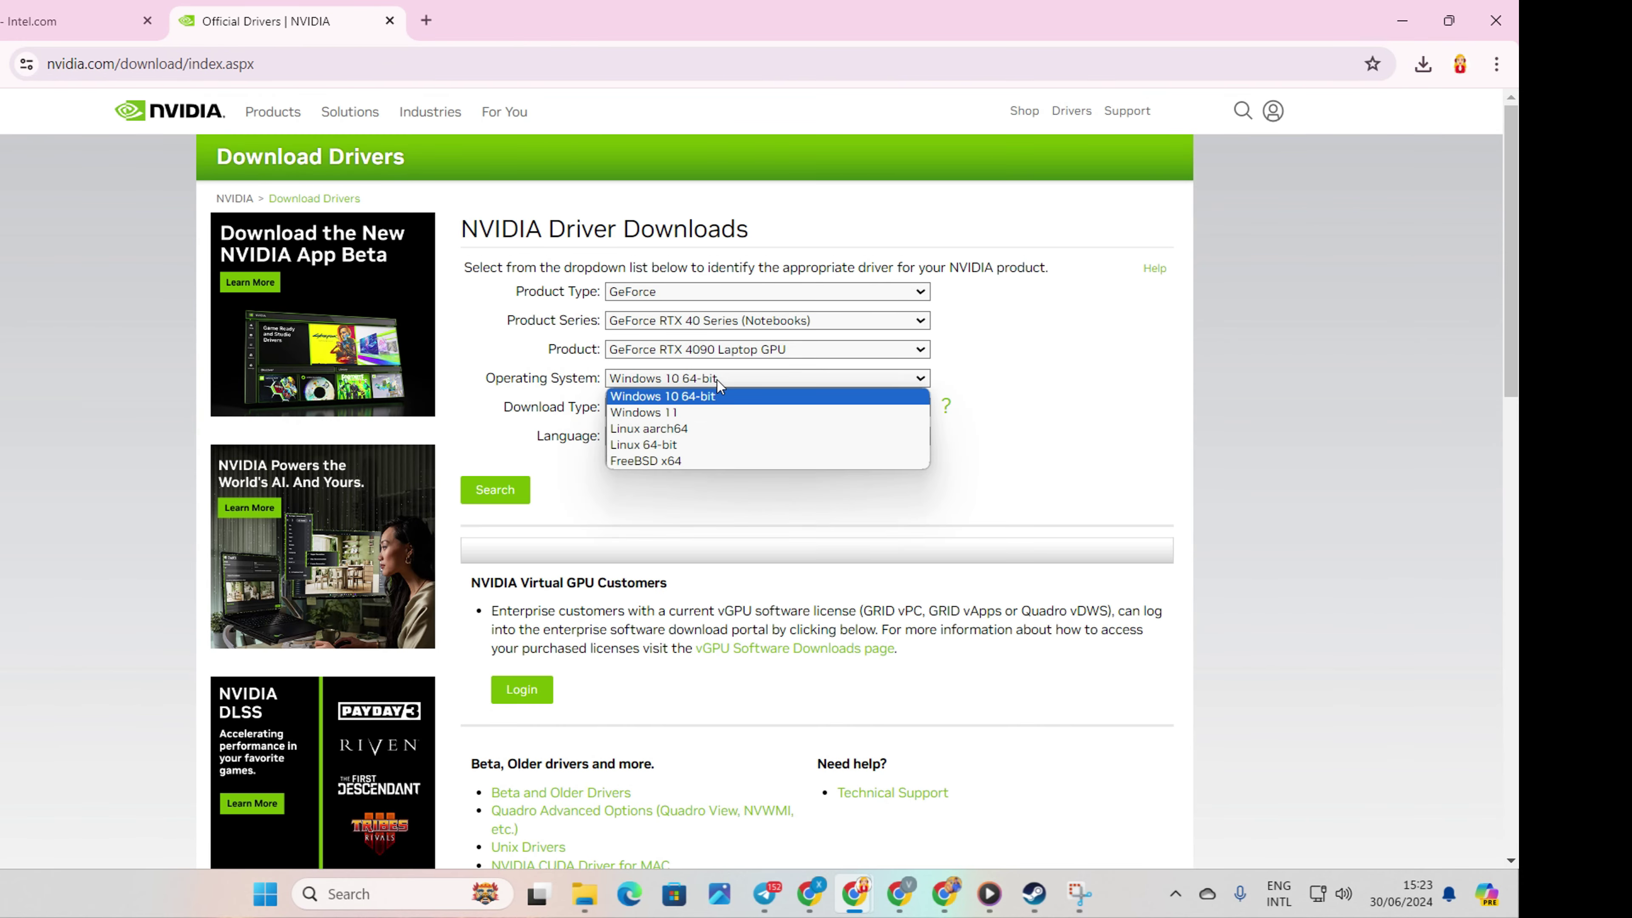
left_click(716, 385)
left_click(1496, 20)
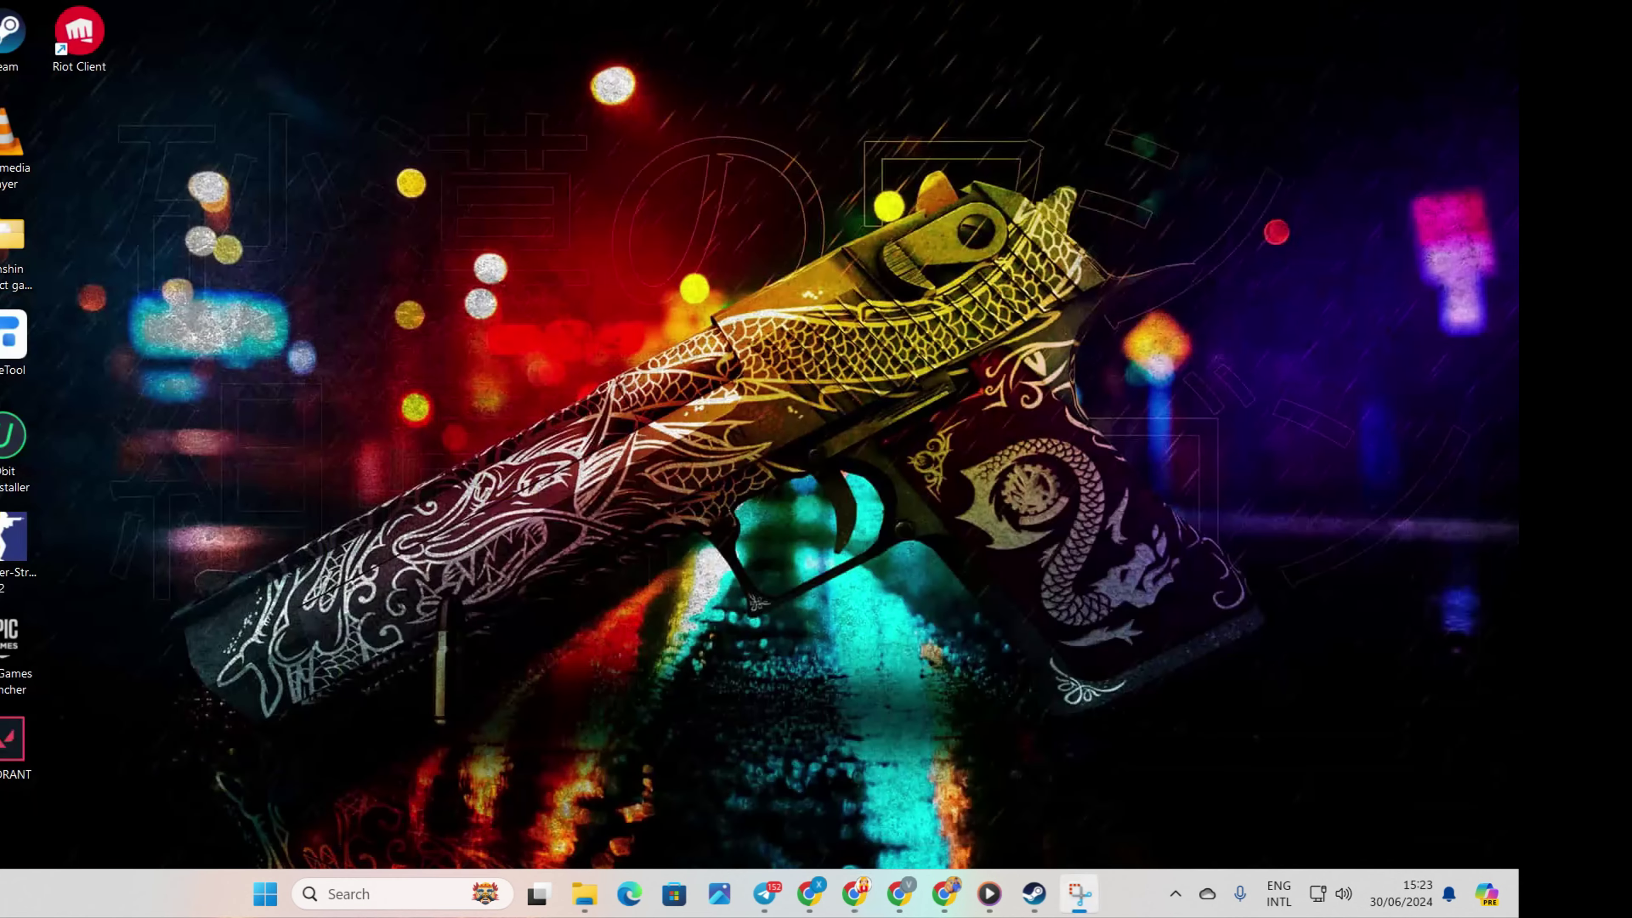